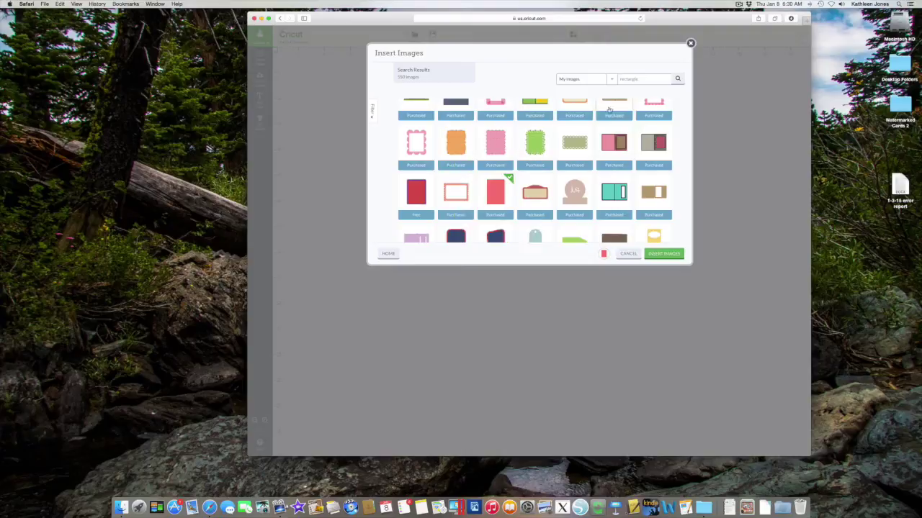
Search the images for cupcakes, insert the three-birthday-cupcakes image with the already selected rectangle, and move the cupcakes below the rectangle
double_click(641, 80)
type("cupca")
key("Return")
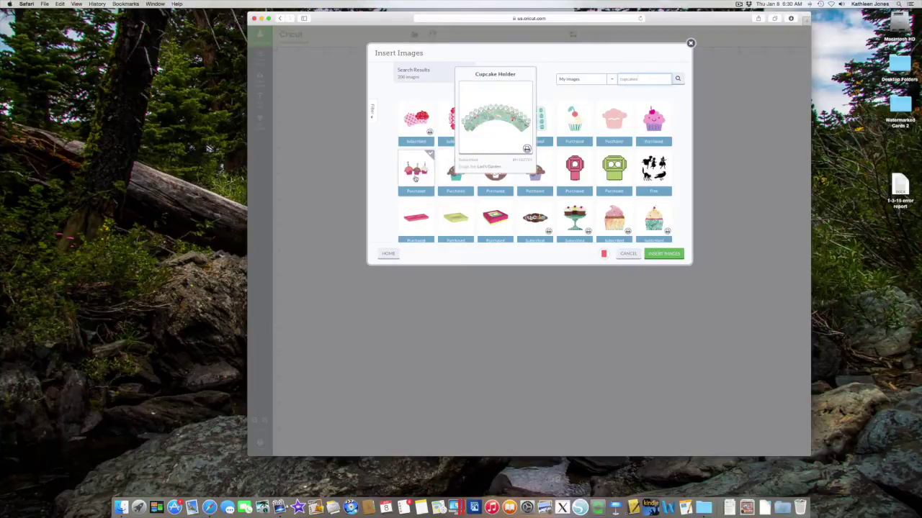
mouse_move(415, 178)
left_click(416, 178)
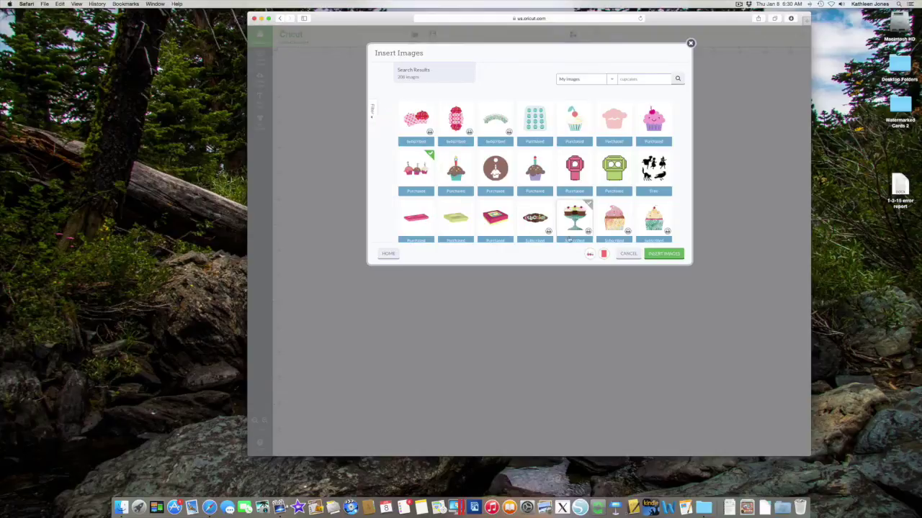
left_click(664, 255)
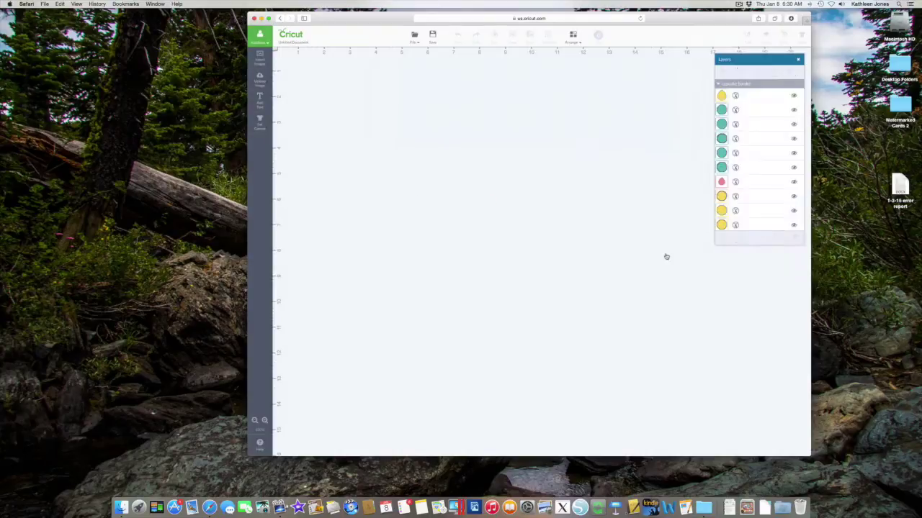
left_click_drag(496, 237, 559, 304)
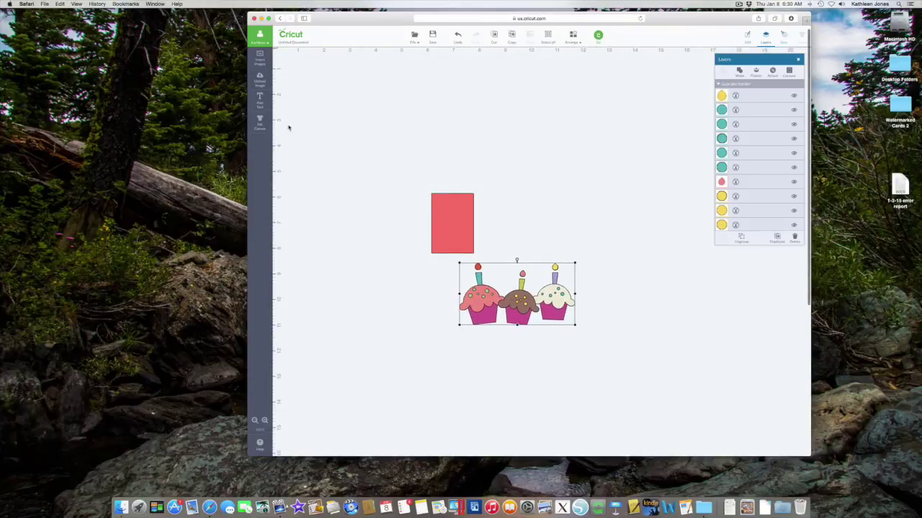
Set the canvas to a rectangular card and update its orientation to Horizontal
left_click(259, 120)
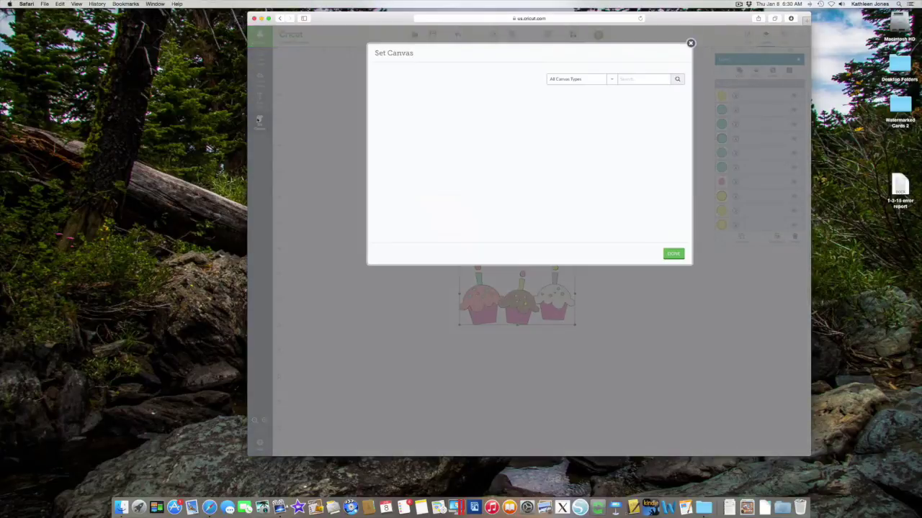
left_click(449, 220)
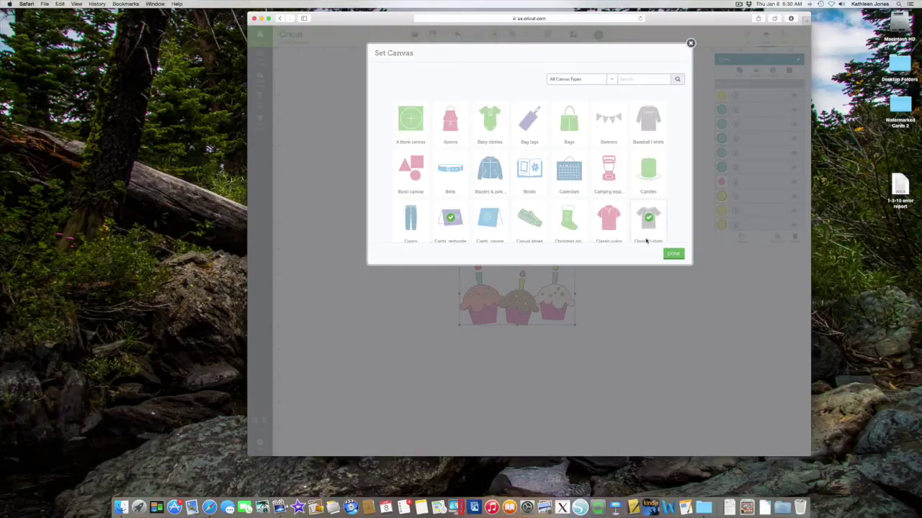
left_click(673, 255)
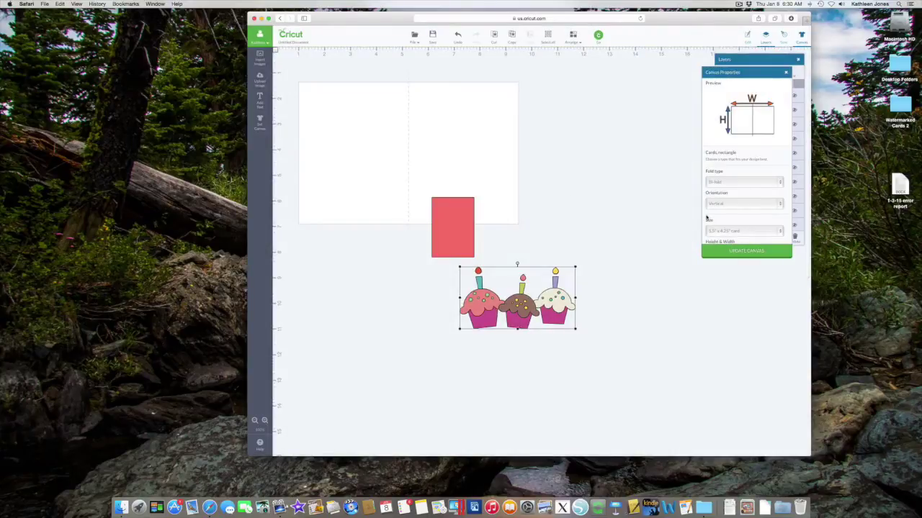
left_click(723, 205)
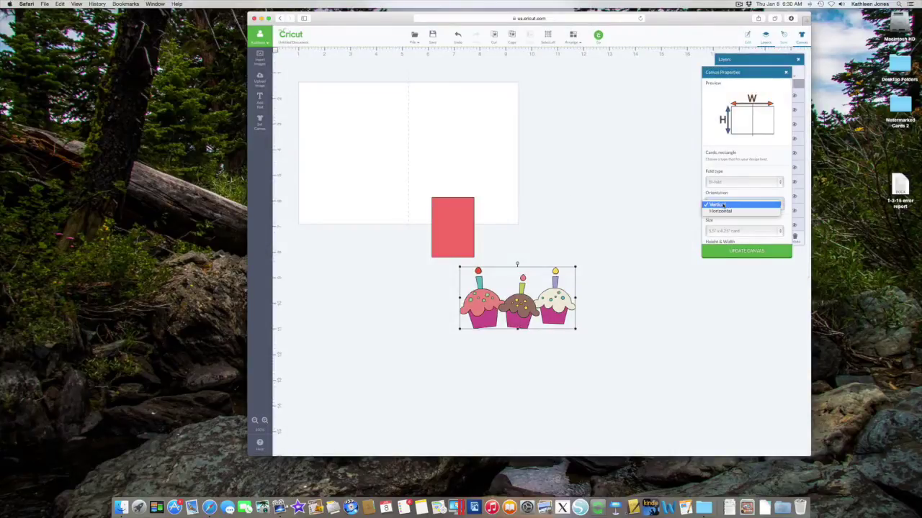
left_click(721, 213)
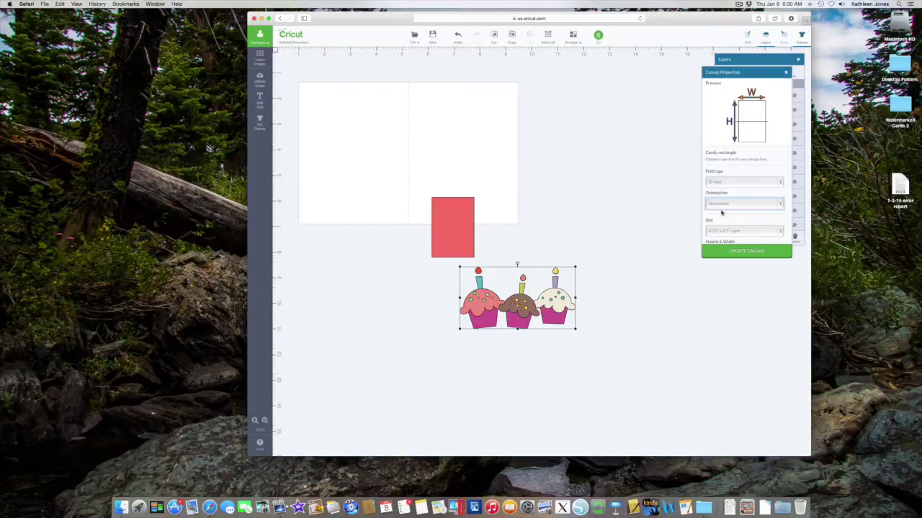
left_click(724, 252)
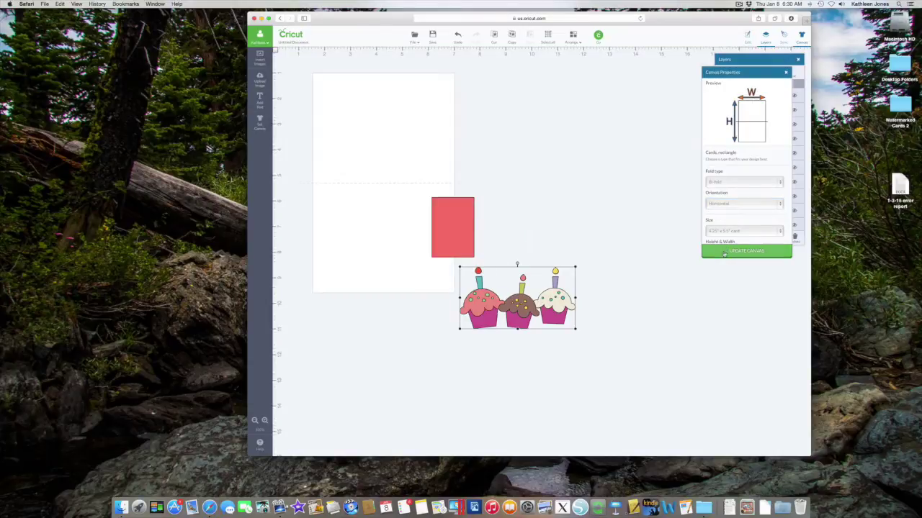
Move the red rectangle off the card canvas and place the cupcakes on the card's lower half
left_click(473, 206)
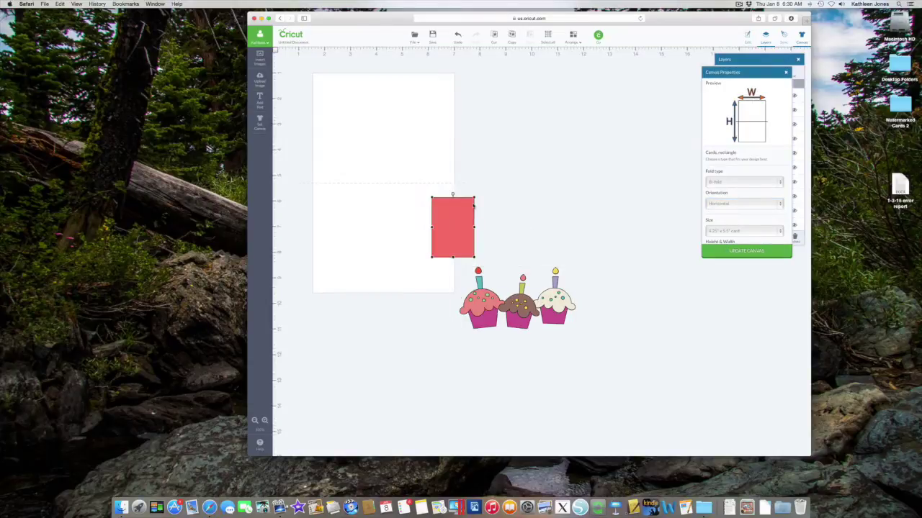
left_click_drag(473, 207, 591, 186)
left_click_drag(548, 310, 425, 249)
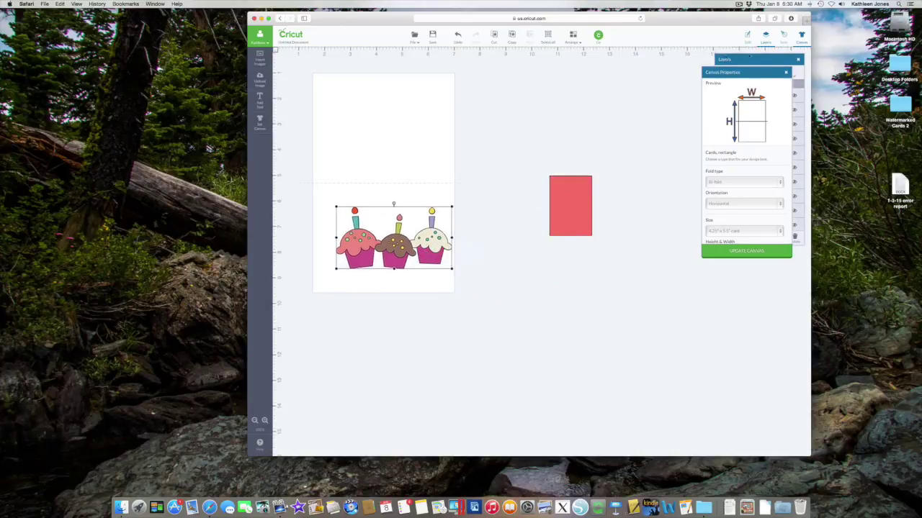
Set the cupcake image's width to 5.5 in and align it with the card's bottom edge
left_click(747, 35)
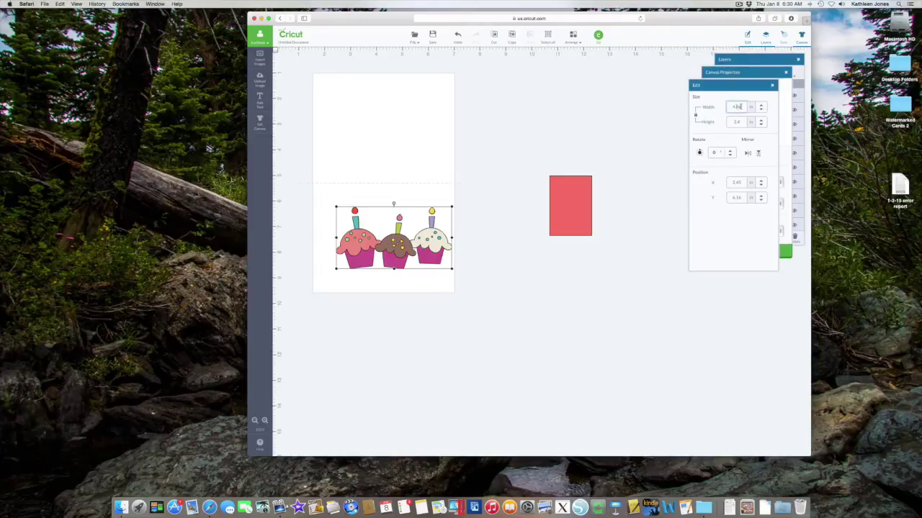
left_click_drag(742, 106, 697, 106)
type("5.5")
key("Return")
left_click_drag(462, 249, 437, 257)
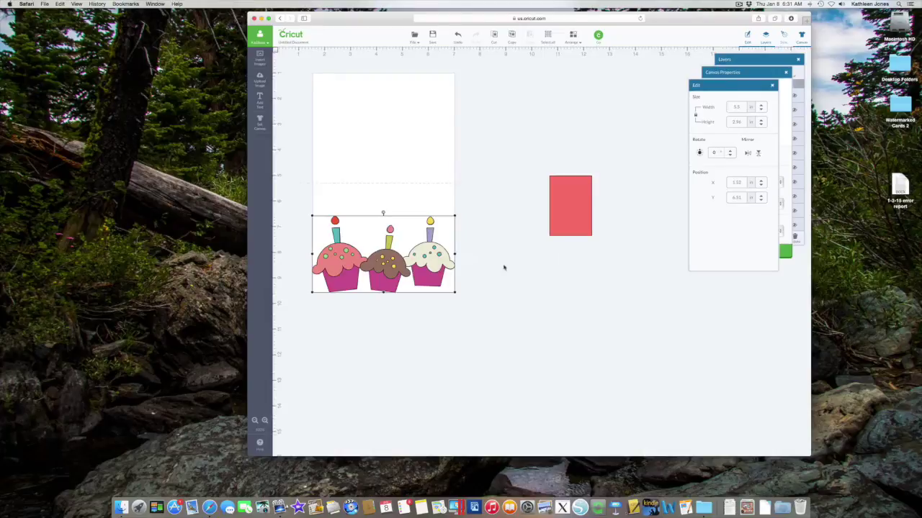
Set the red rectangle's width to 5.5 in and move it onto the card from the top edge
left_click(589, 204)
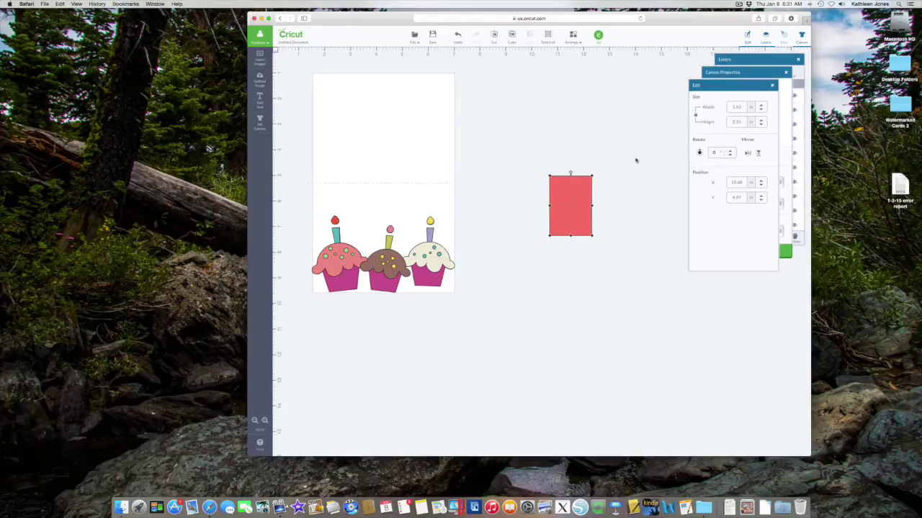
left_click_drag(739, 106, 706, 107)
type("3.5")
key("Return")
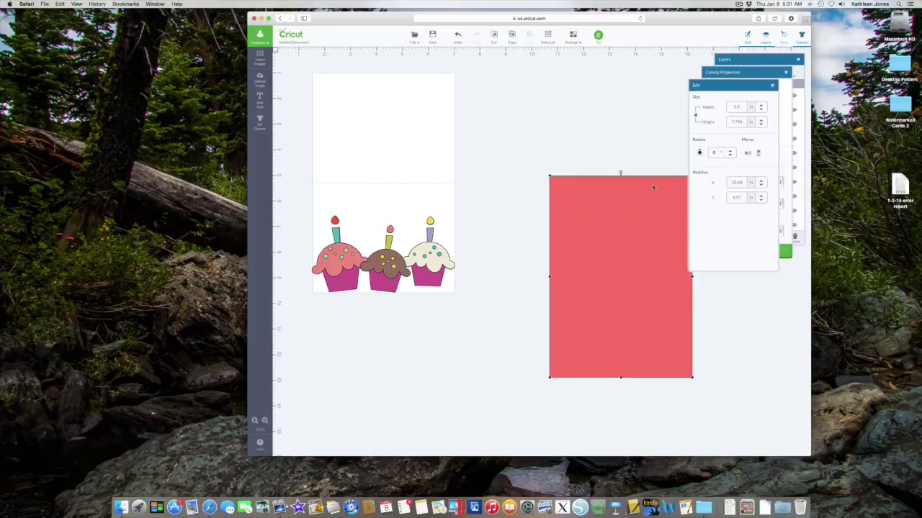
left_click_drag(655, 228, 413, 124)
Move the cupcakes below the card and align the rectangle to the card's top corner at about X 1.55 in, Y 1 in
left_click_drag(377, 293, 372, 371)
left_click(373, 264)
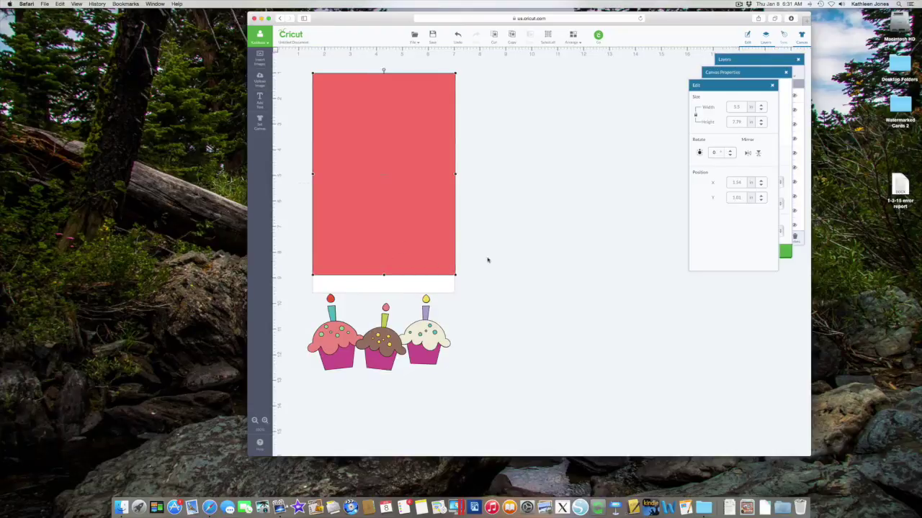
key("Left")
scroll(480, 284, "down", 1)
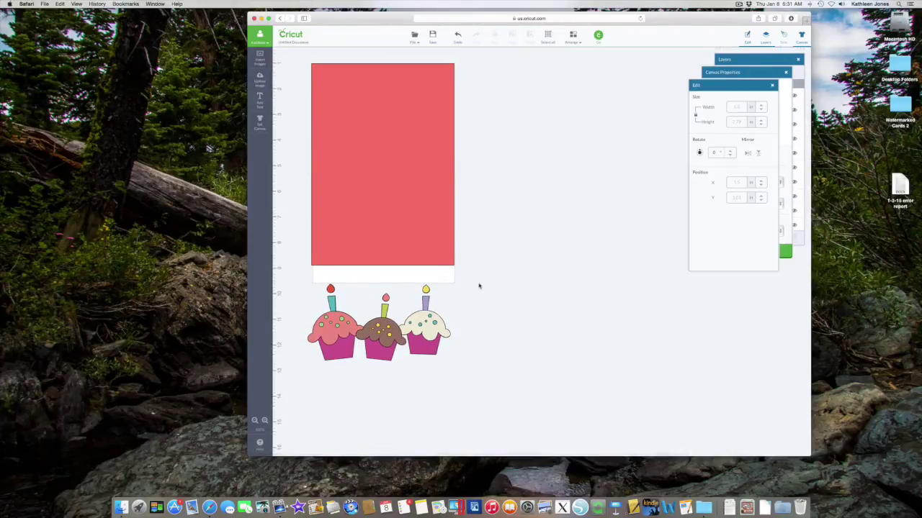
left_click_drag(437, 248, 440, 246)
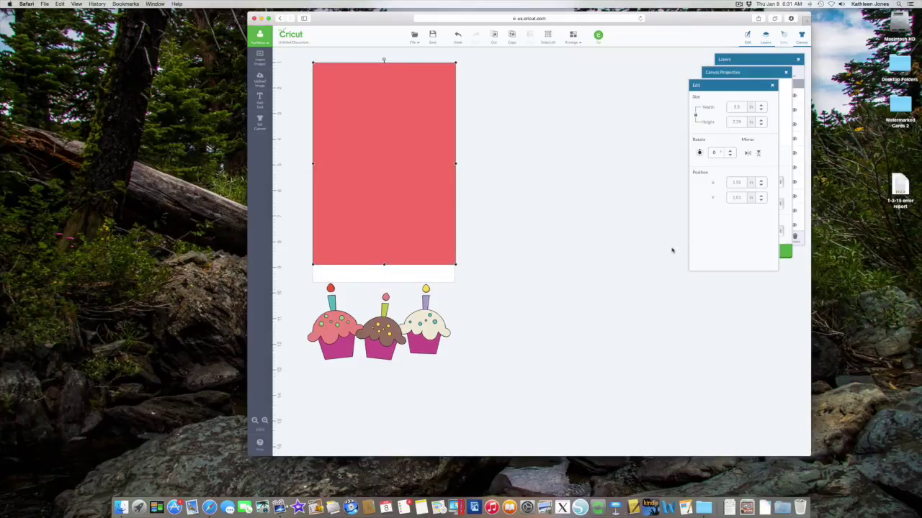
left_click(738, 197)
type("1")
key("Return")
Move the cupcakes back over the card's bottom edge and set their X position to 1.550 in
left_click_drag(423, 321, 430, 243)
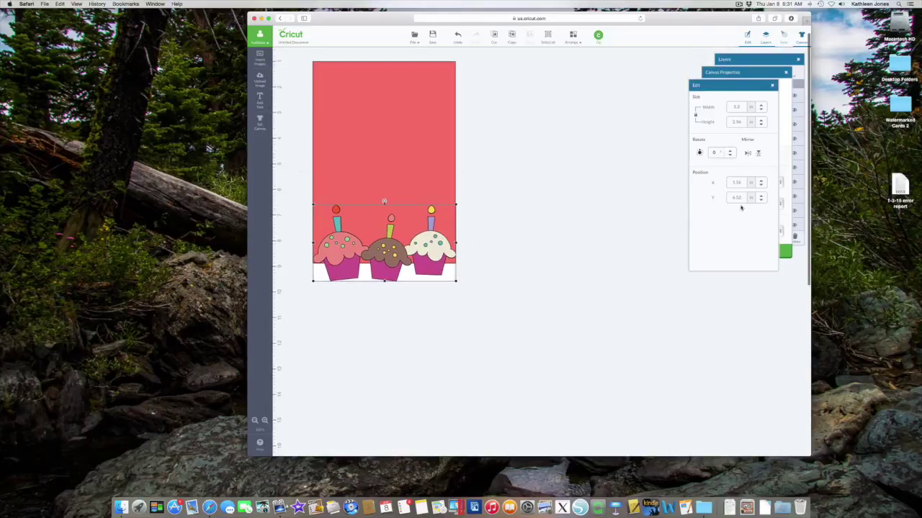
left_click(738, 182)
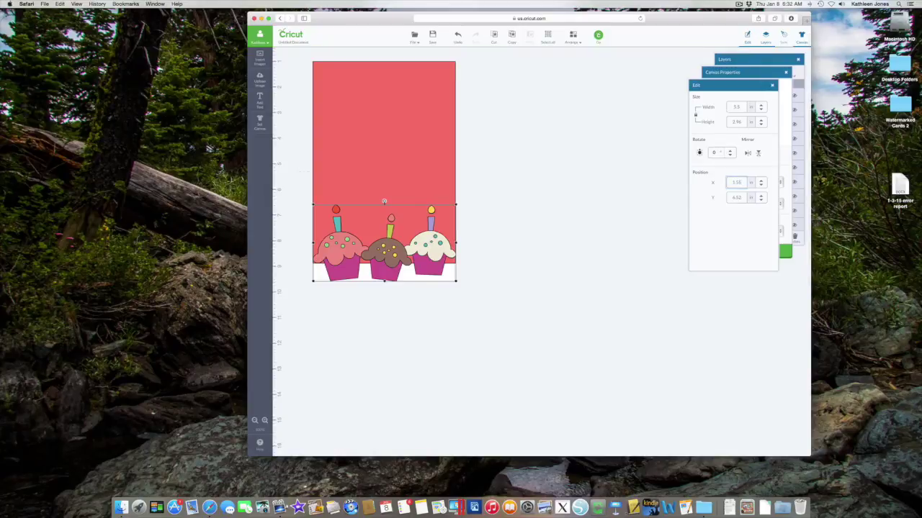
key("Return")
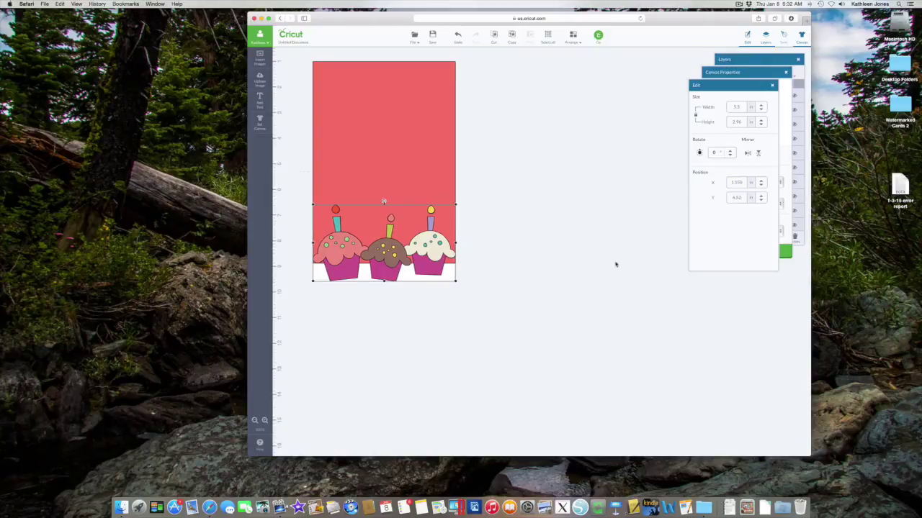
left_click(520, 280)
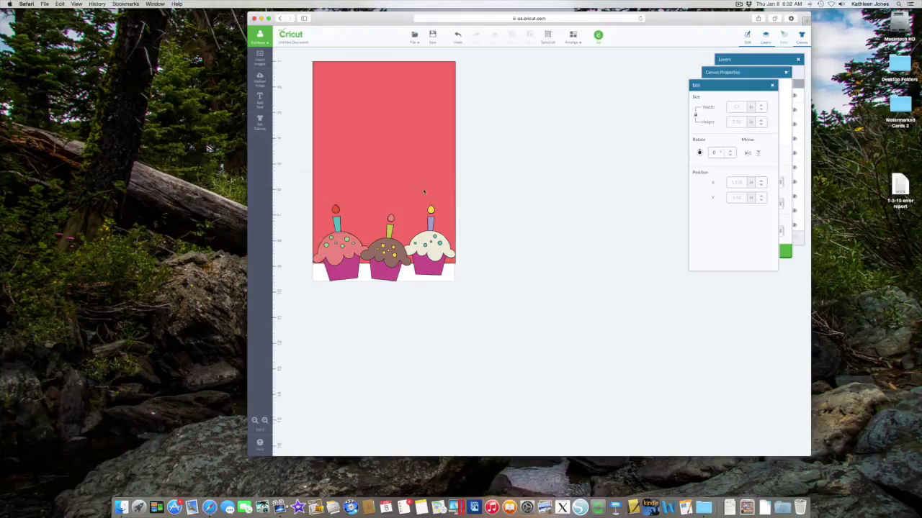
Shorten the rectangle to a height of about 7.44 in so its lower edge lies within the cupcake frosting
left_click(424, 188)
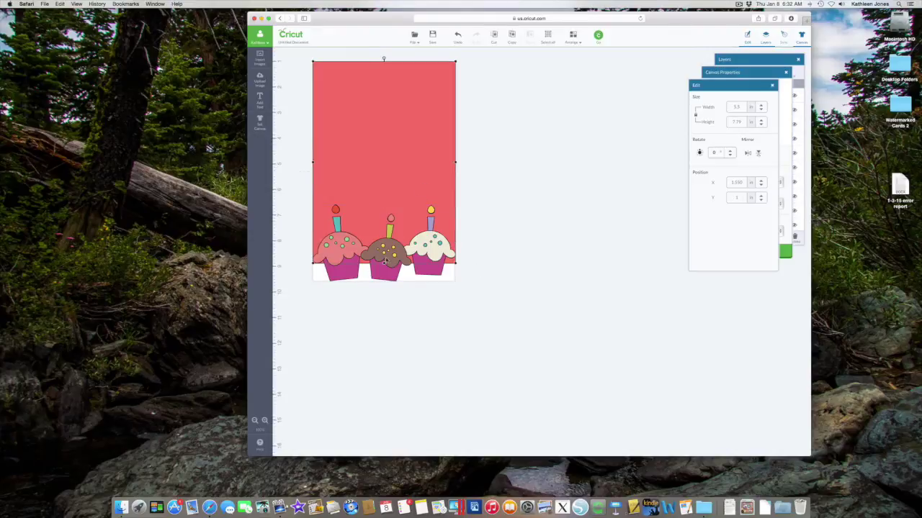
left_click_drag(384, 263, 385, 256)
left_click(366, 322)
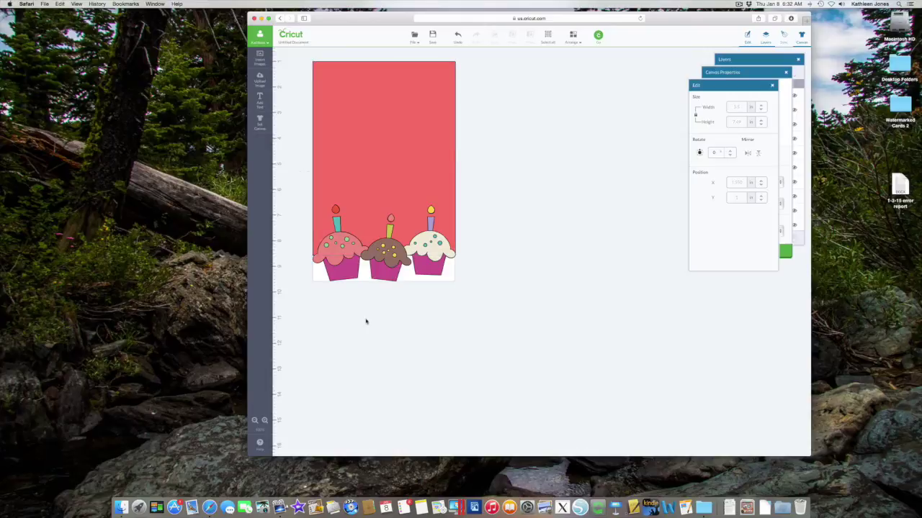
left_click(406, 231)
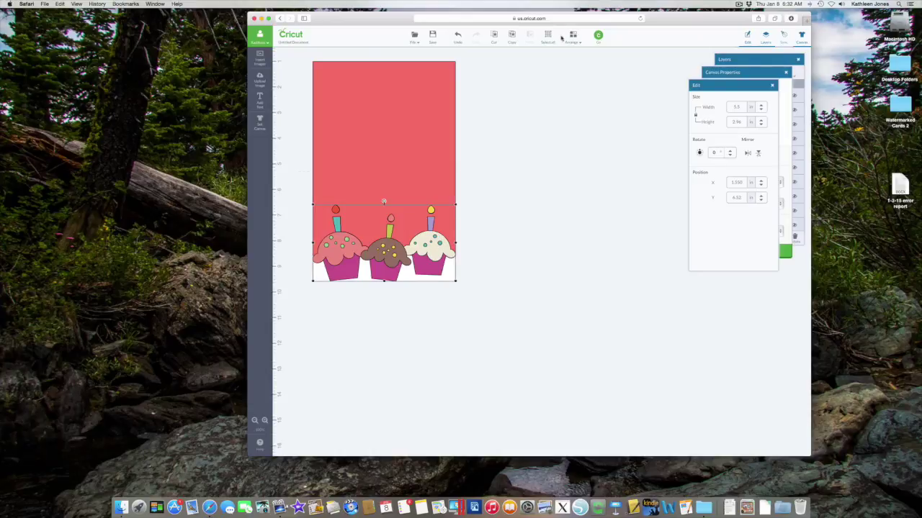
left_click(411, 176)
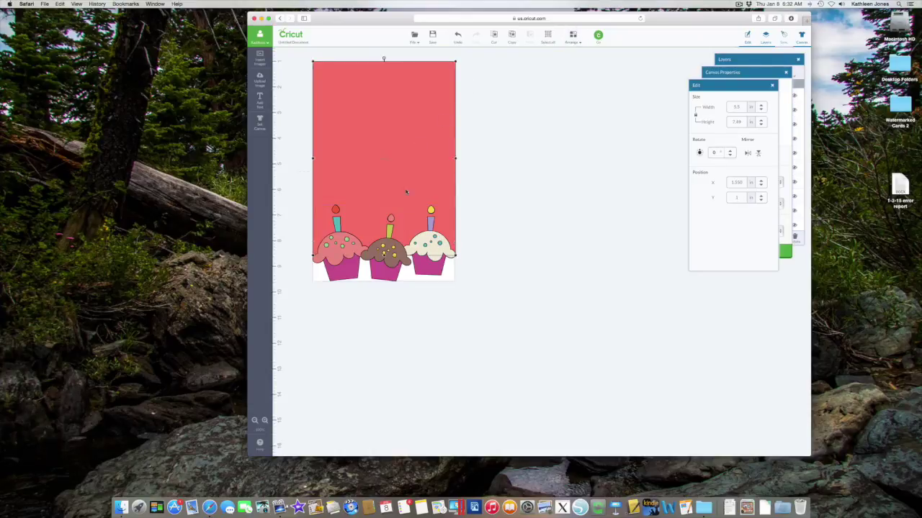
mouse_move(385, 258)
left_click_drag(384, 256, 384, 255)
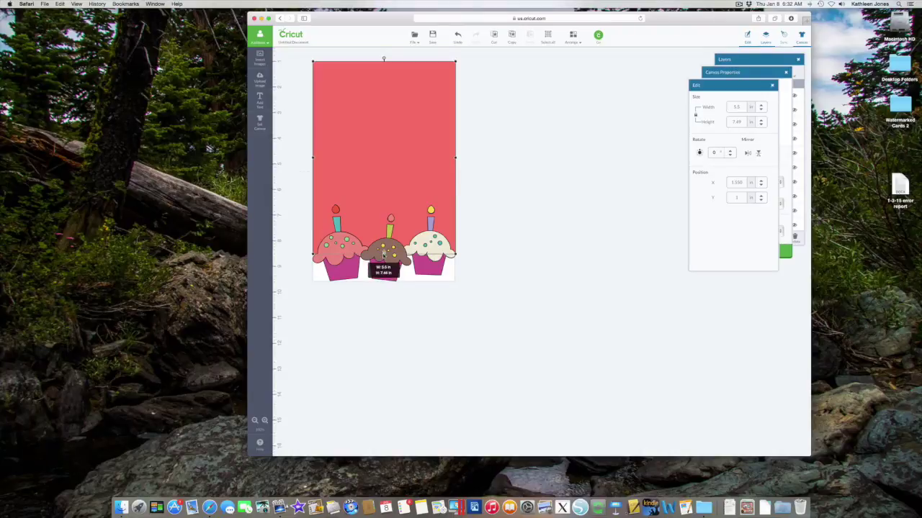
left_click(502, 238)
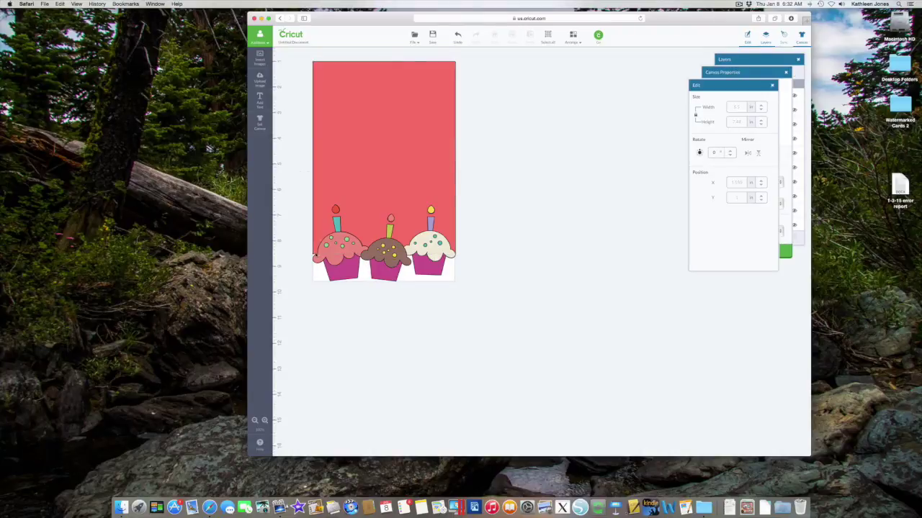
Copy the red rectangle and paste a duplicate onto the canvas
left_click(398, 173)
left_click(512, 36)
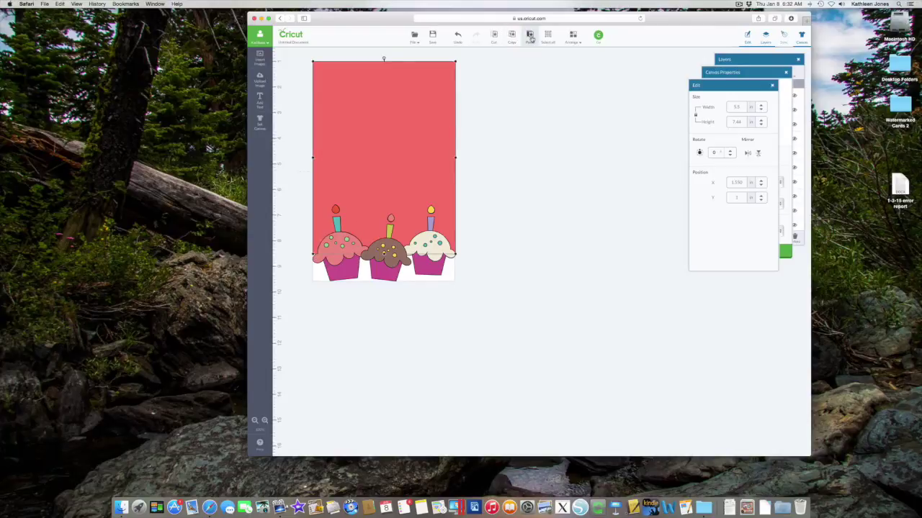
left_click(530, 36)
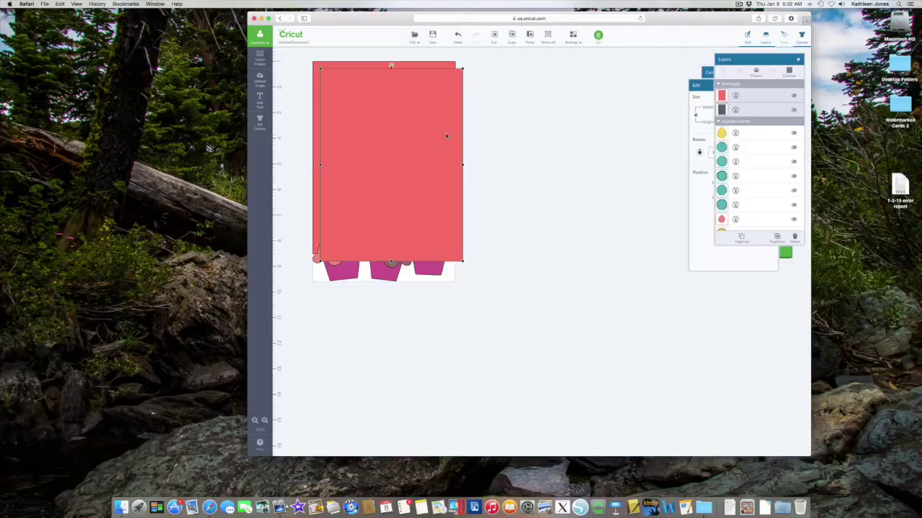
Position the rectangle copy at X 1.550 in, Y 1.000 in and narrow it to a strip about 0.37 in wide
left_click(707, 87)
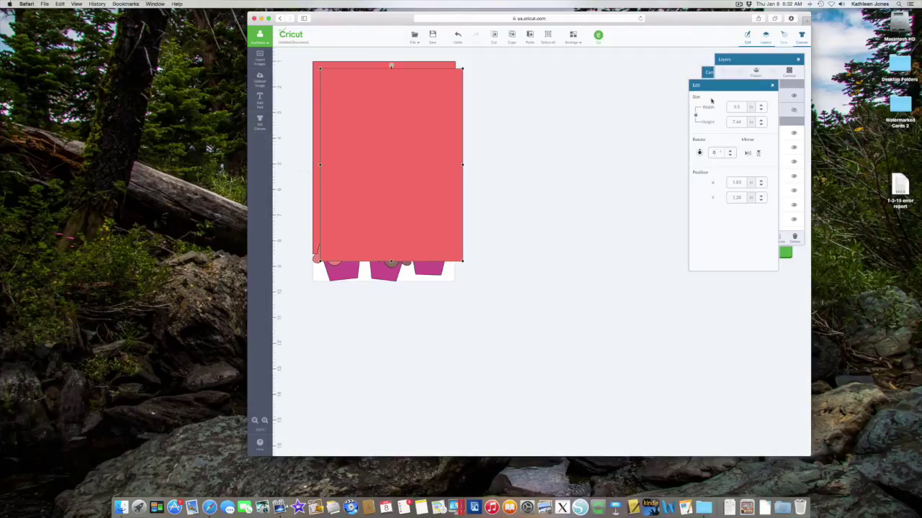
left_click(744, 182)
type("0.55")
key("Return")
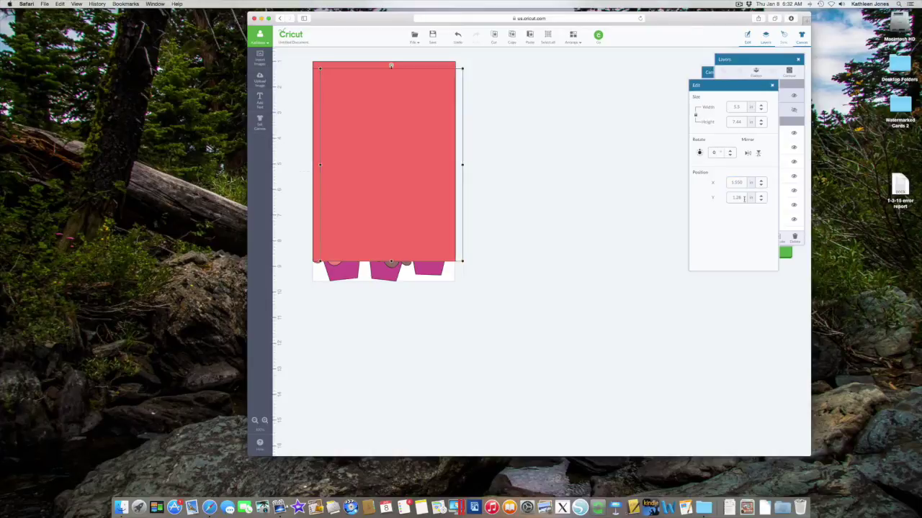
double_click(744, 196)
type("0")
key("Return")
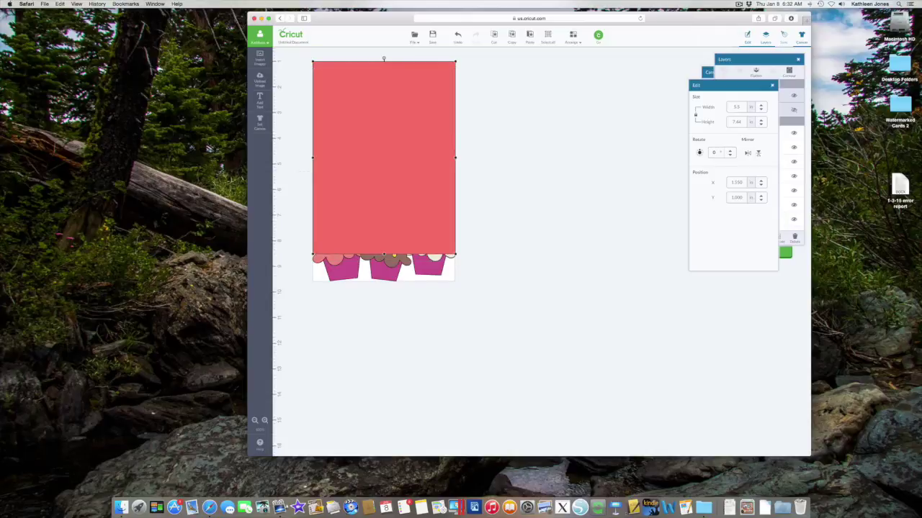
left_click_drag(455, 157, 323, 148)
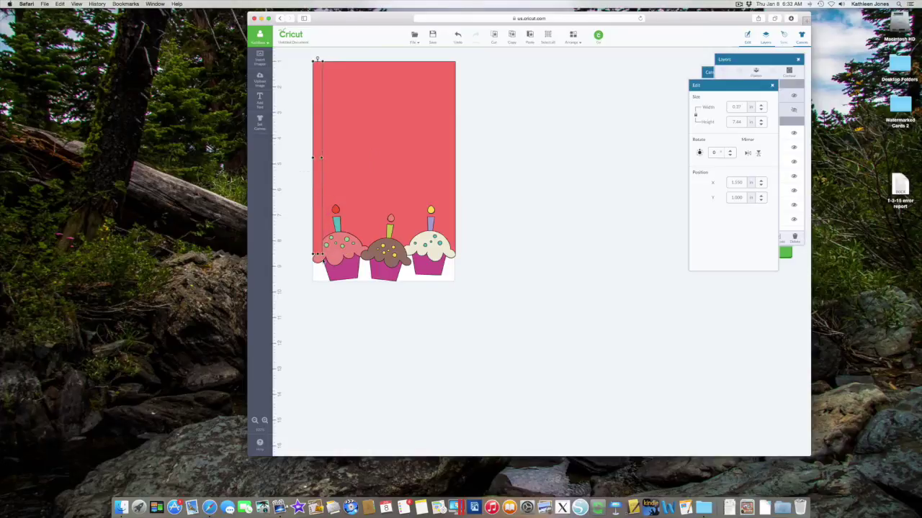
Lengthen the narrow strip slightly past the card rectangle's lower edge and weld the strip and rectangle together
left_click_drag(318, 256, 317, 260)
left_click(370, 152)
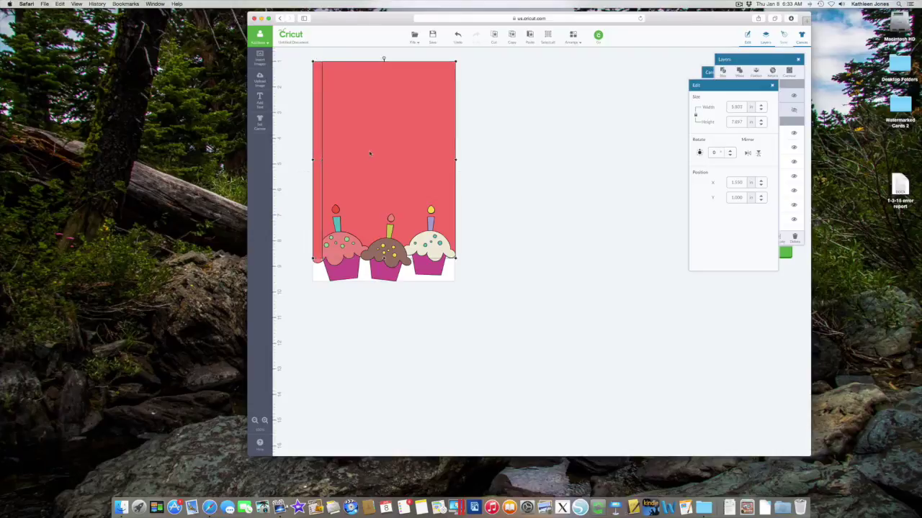
right_click(369, 152)
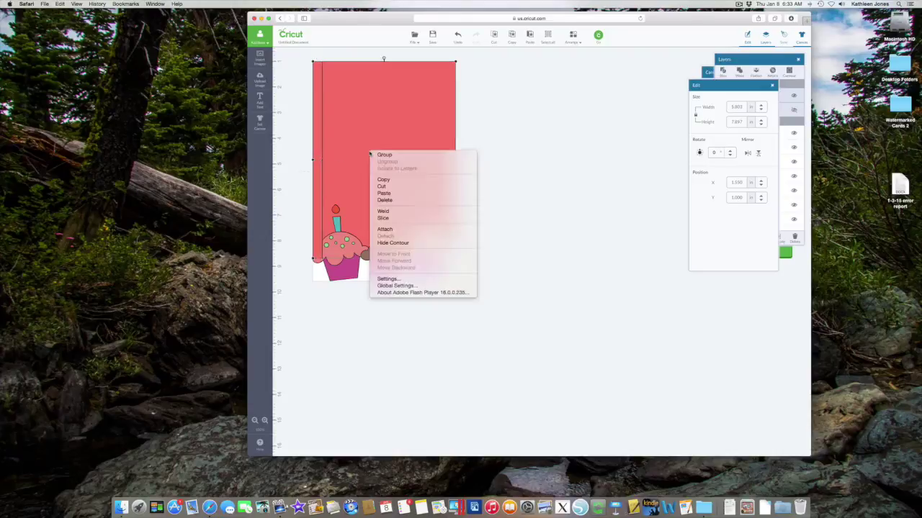
left_click(393, 213)
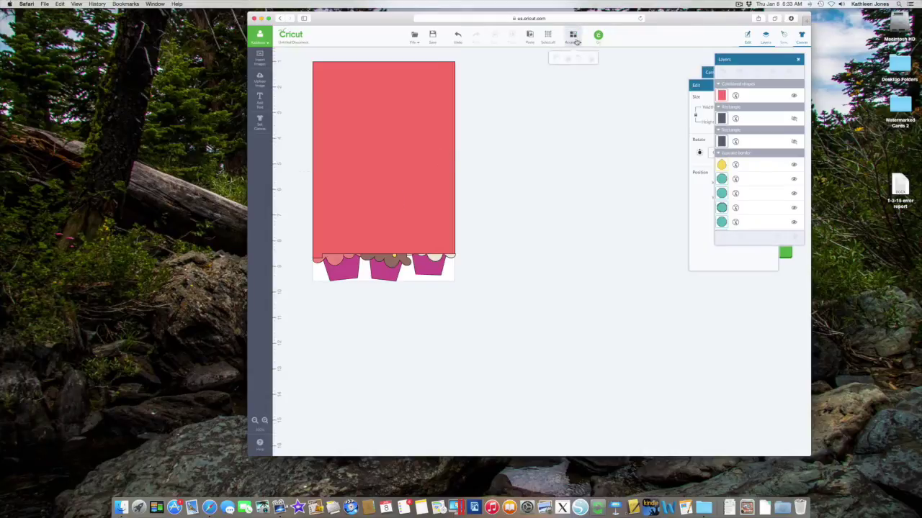
Send the welded red card shape to the back, behind the cupcakes
left_click(446, 91)
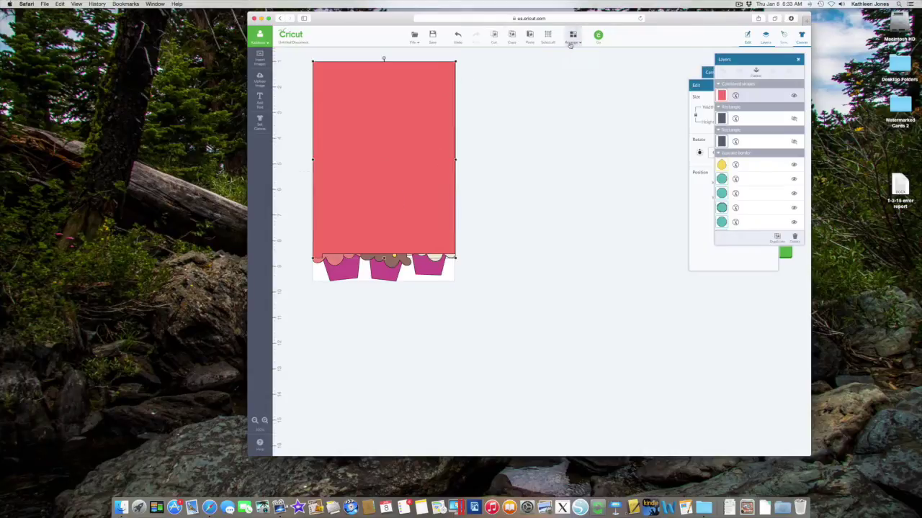
left_click(578, 58)
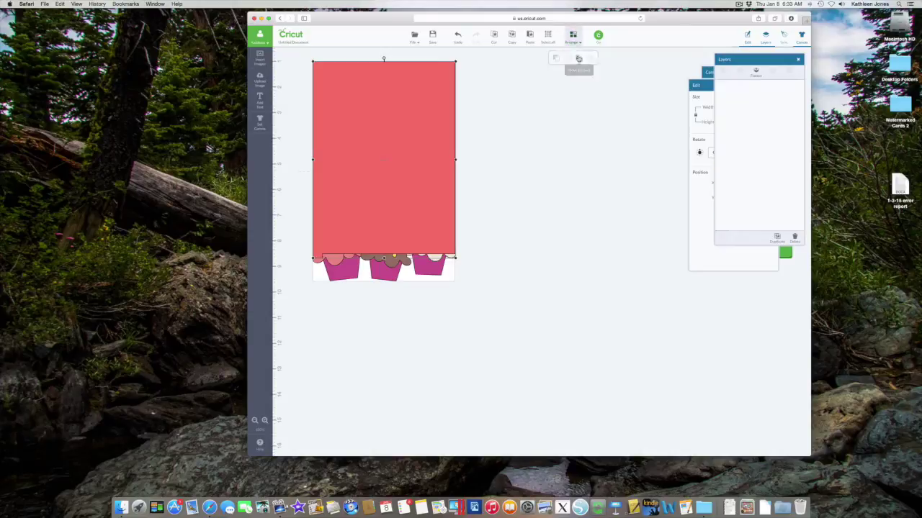
left_click(556, 84)
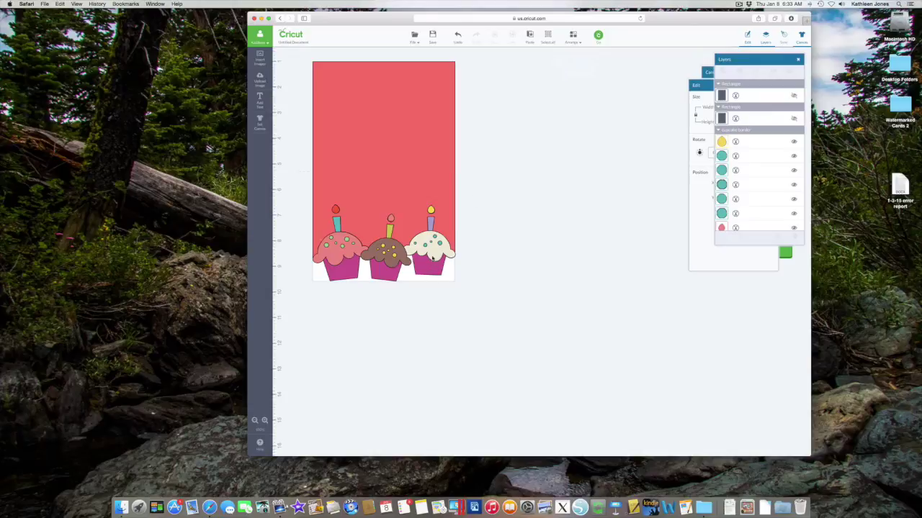
Move the cupcake image off the card to the empty canvas below it and ungroup its layers
left_click_drag(431, 258, 495, 346)
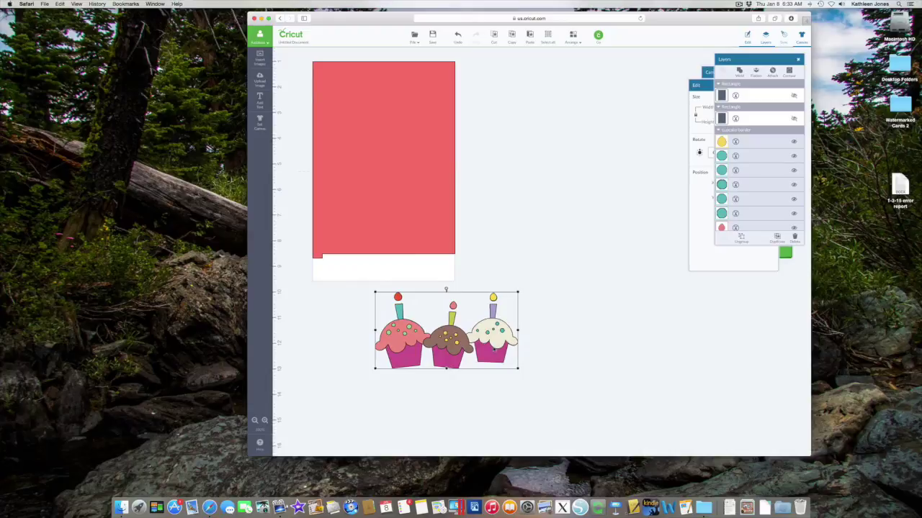
right_click(492, 348)
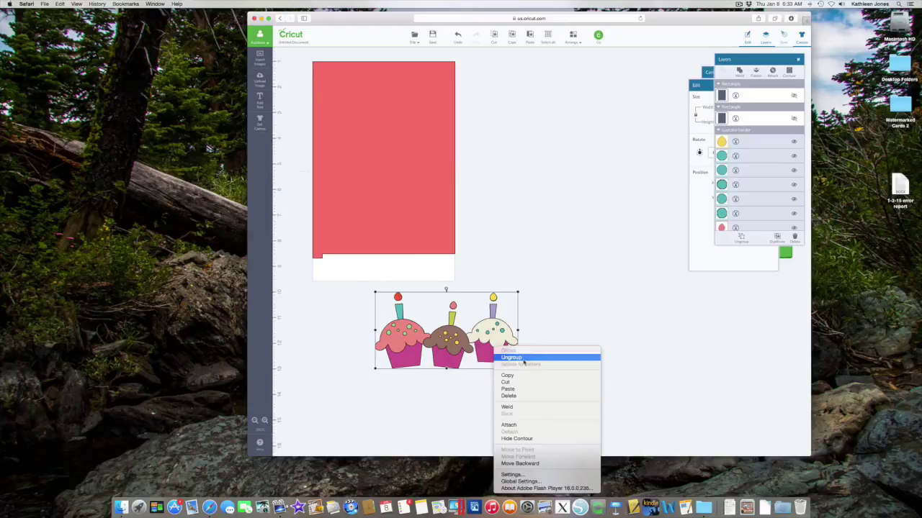
left_click(524, 358)
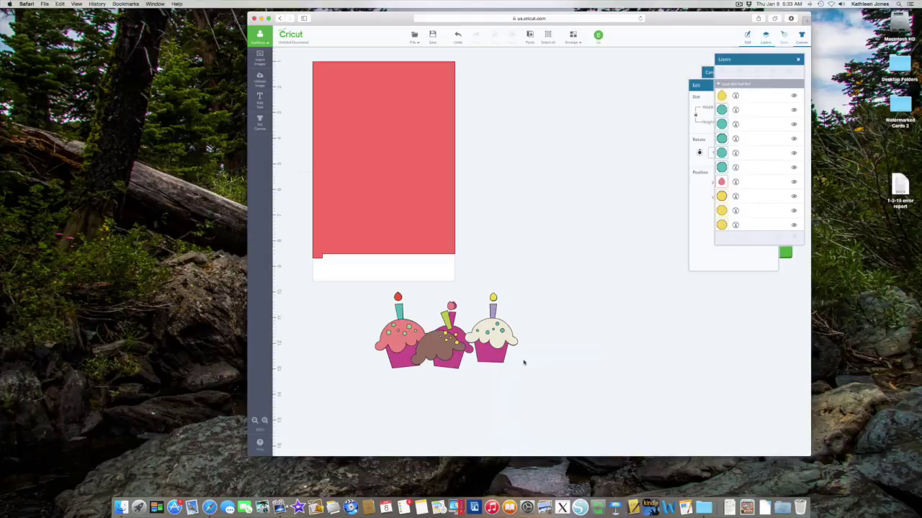
Rotate the brown frosting layer upright and move it back over the middle cupcake so it fits the purple base
left_click(442, 358)
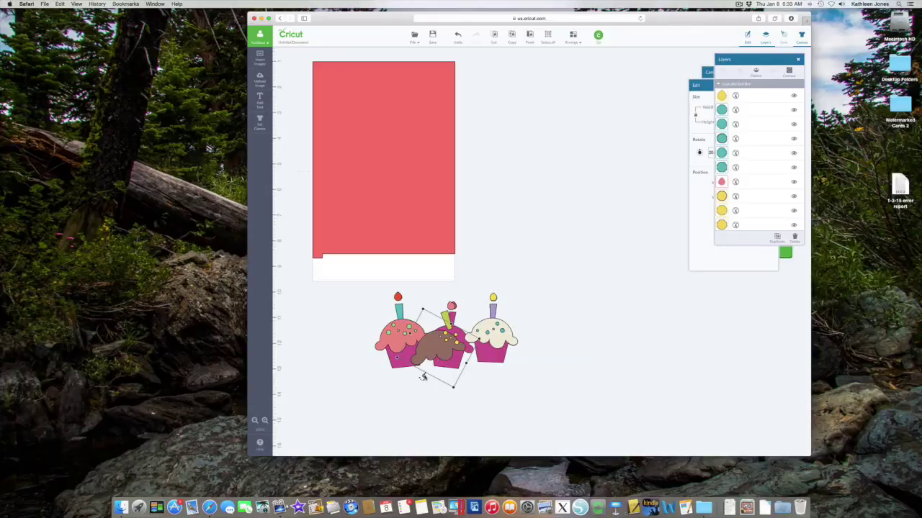
left_click_drag(423, 378, 419, 371)
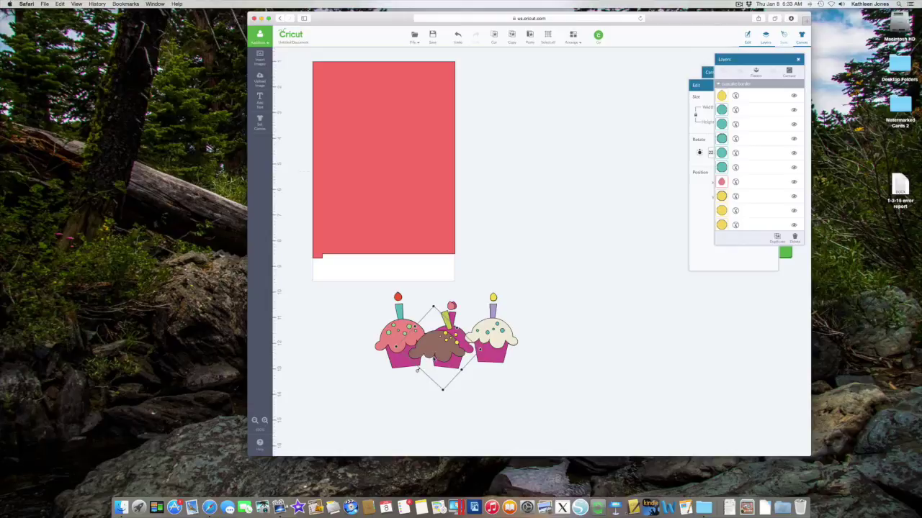
scroll(435, 359, "up", 1)
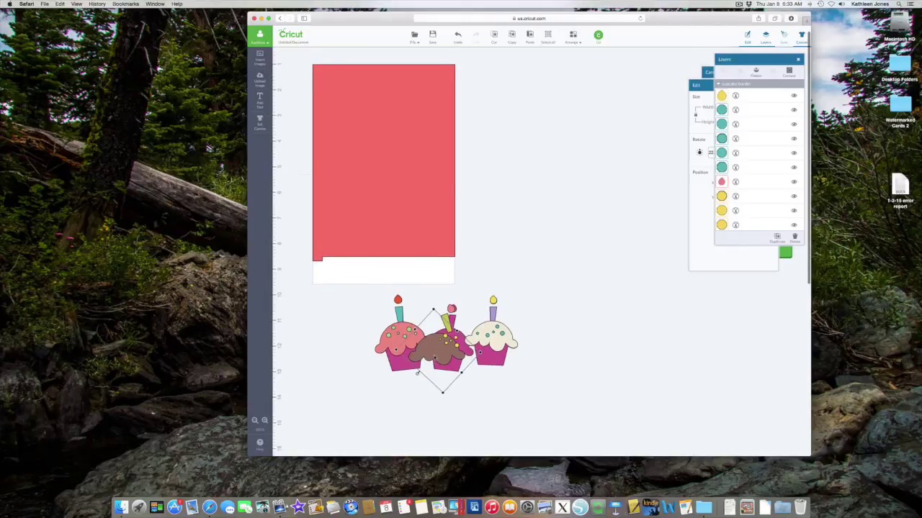
left_click_drag(435, 359, 447, 352)
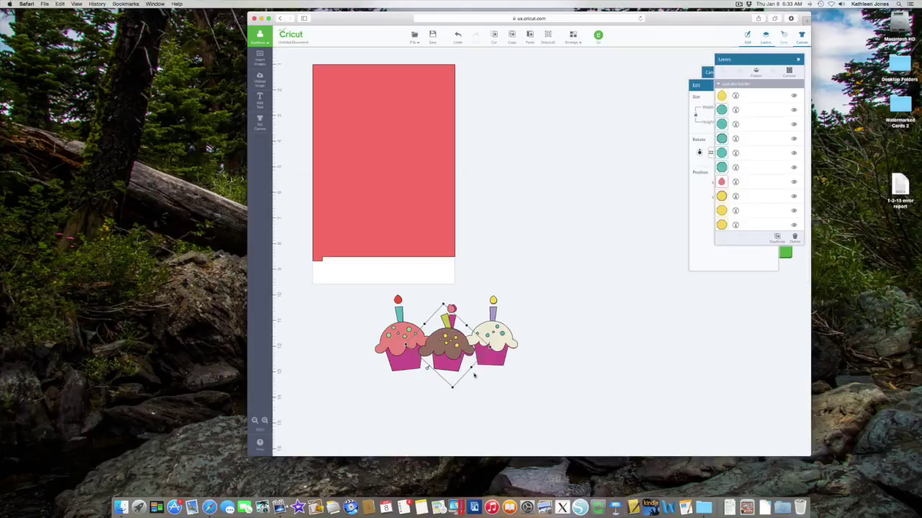
left_click_drag(425, 369, 423, 369)
left_click(490, 390)
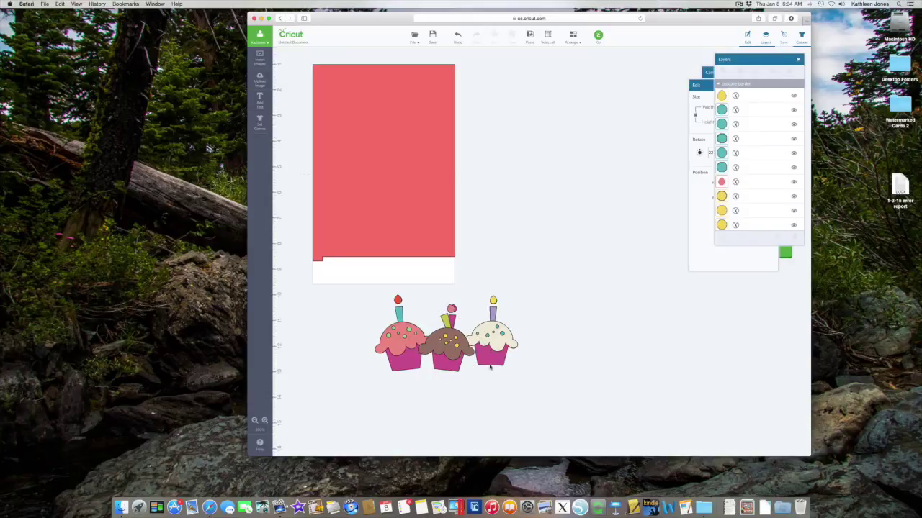
Move the purple cupcake base layer out to the right of the frosting pieces, then copy and paste a duplicate of it
left_click(490, 368)
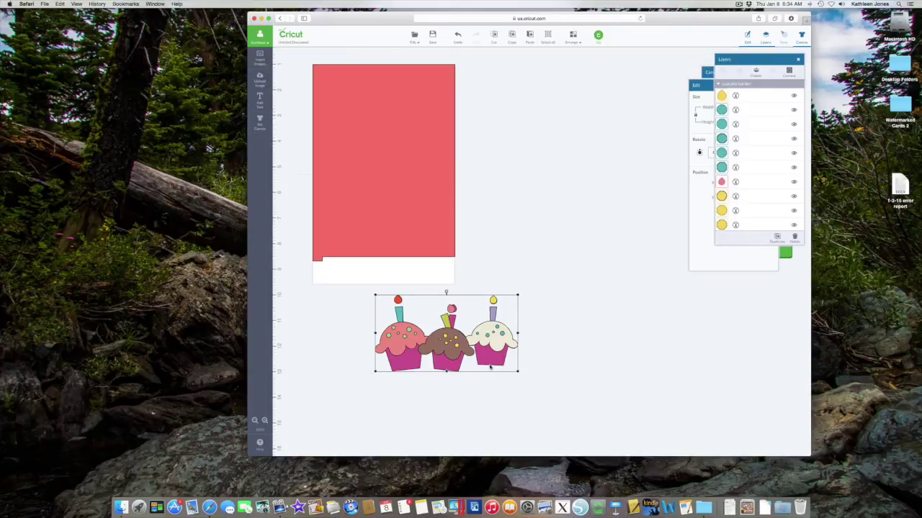
left_click_drag(490, 368, 645, 366)
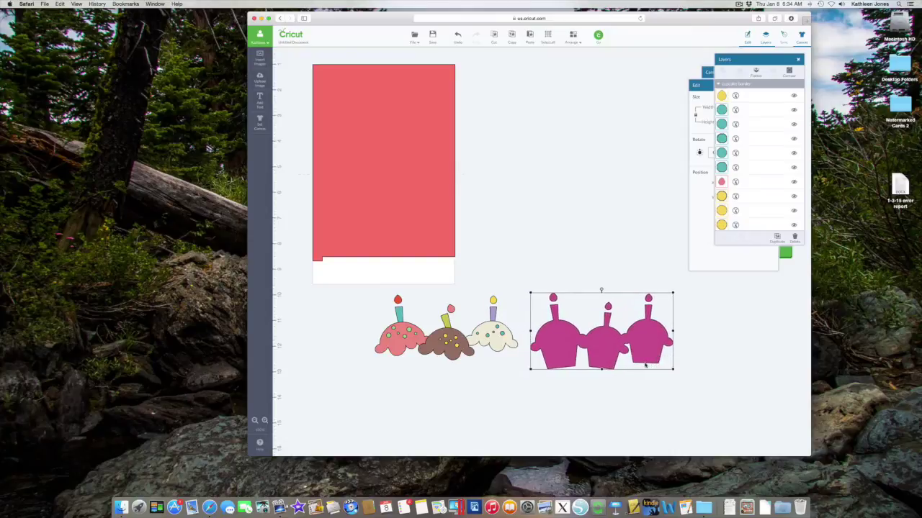
right_click(645, 366)
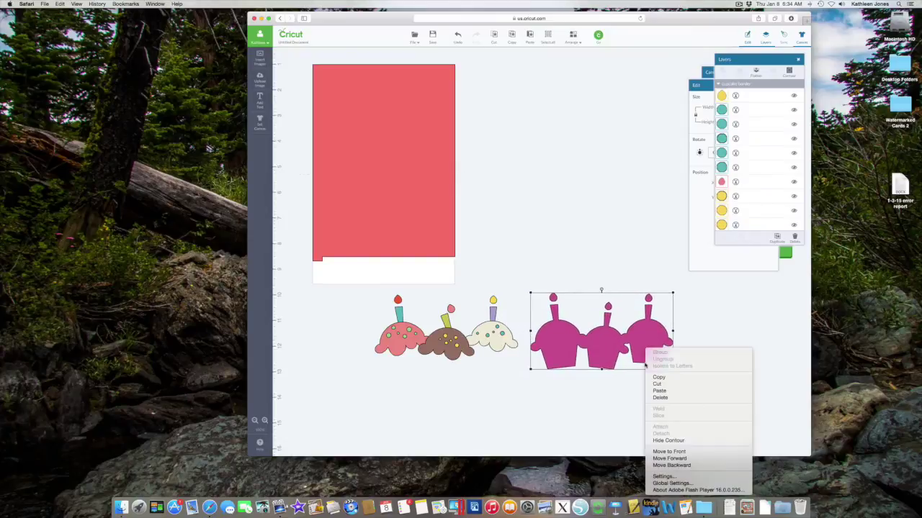
left_click(655, 378)
right_click(647, 356)
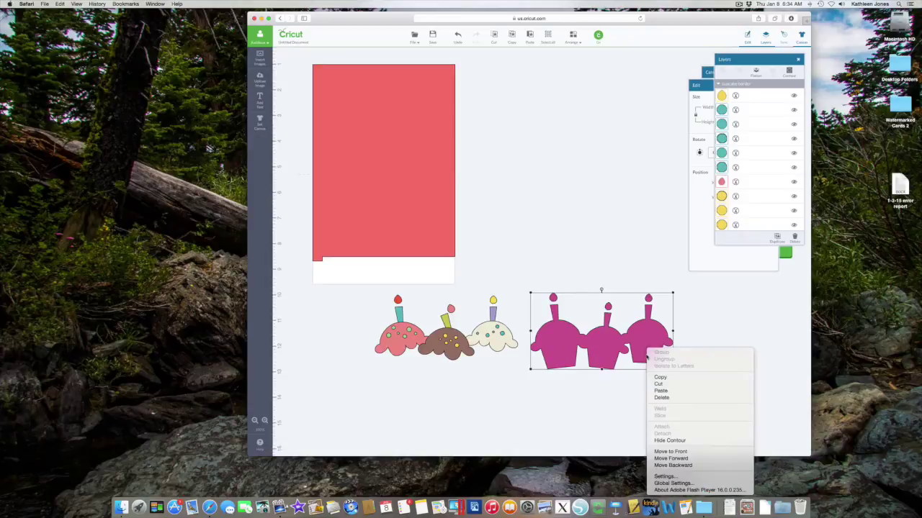
left_click(654, 392)
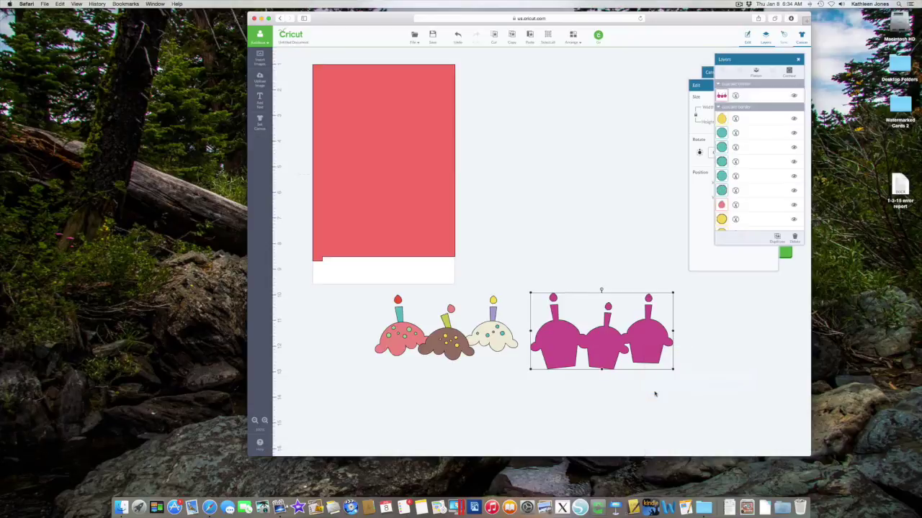
Place one purple cupcake silhouette over the card's bottom edge so that it spans the card's full width
left_click_drag(652, 363, 427, 270)
left_click(531, 285)
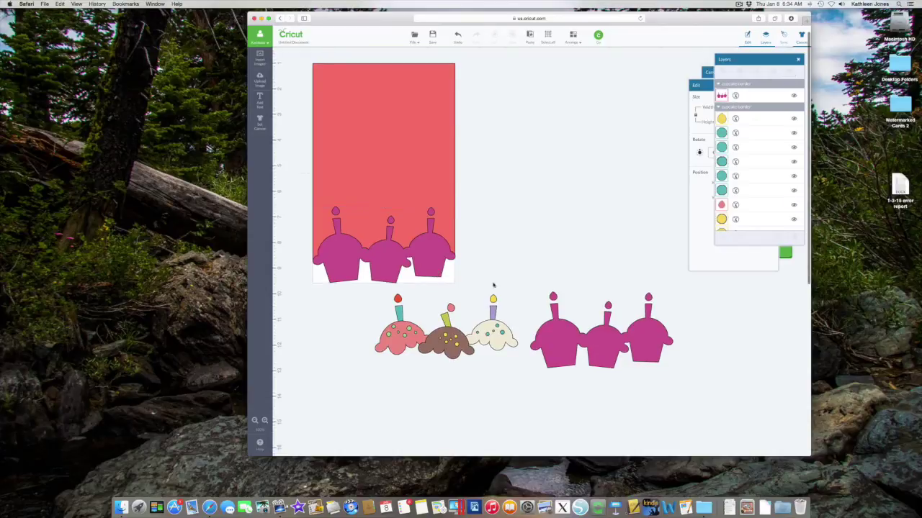
left_click(428, 269)
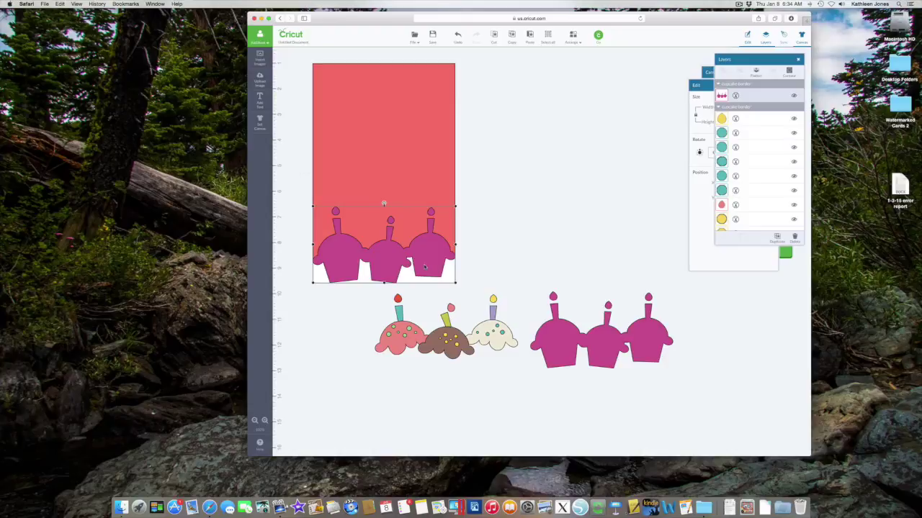
left_click(702, 86)
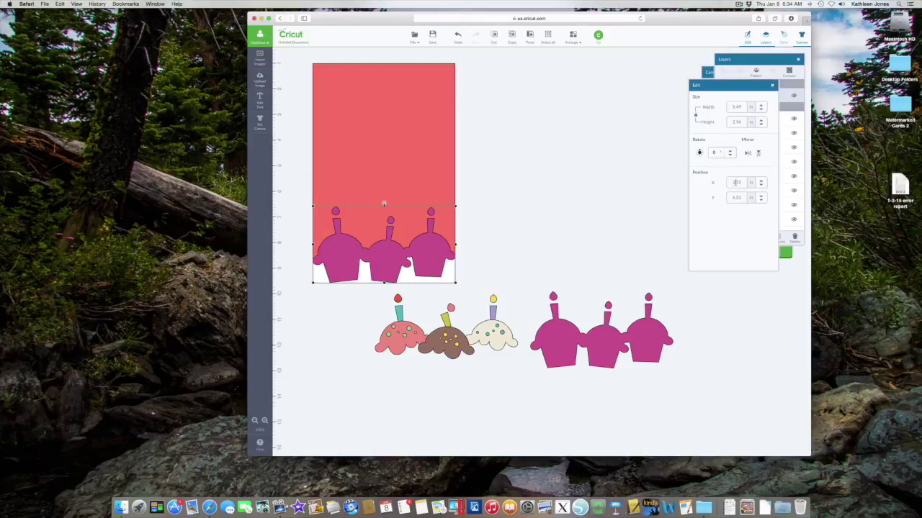
Weld the purple cupcake silhouette to the red card shape and check the size of the combined shape
left_click(430, 185)
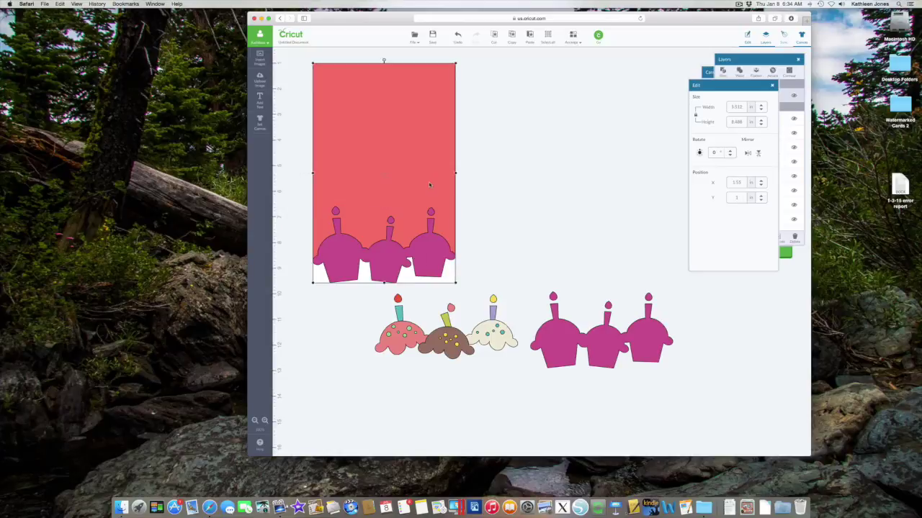
right_click(429, 186)
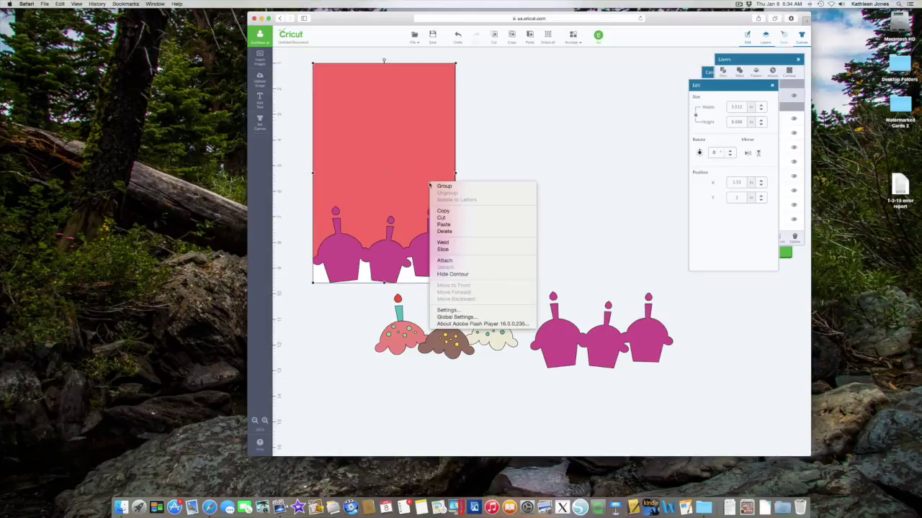
left_click(447, 242)
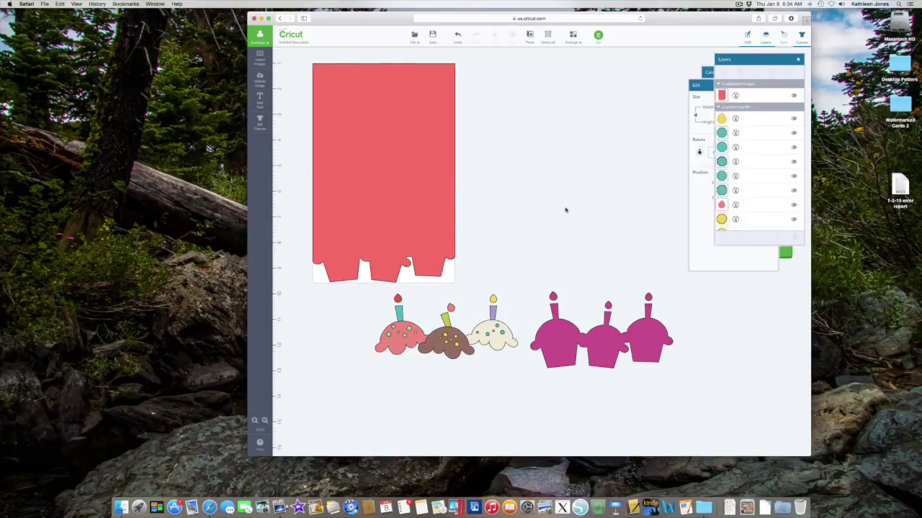
left_click(423, 202)
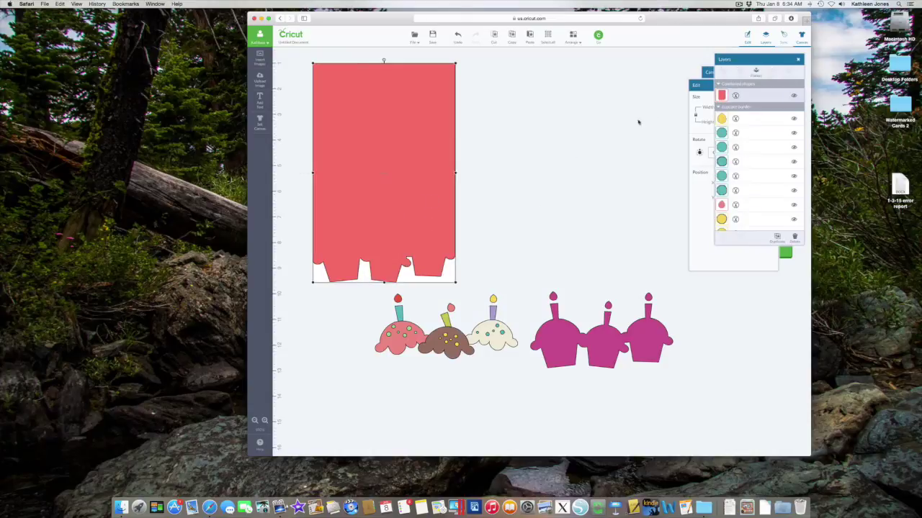
left_click(705, 86)
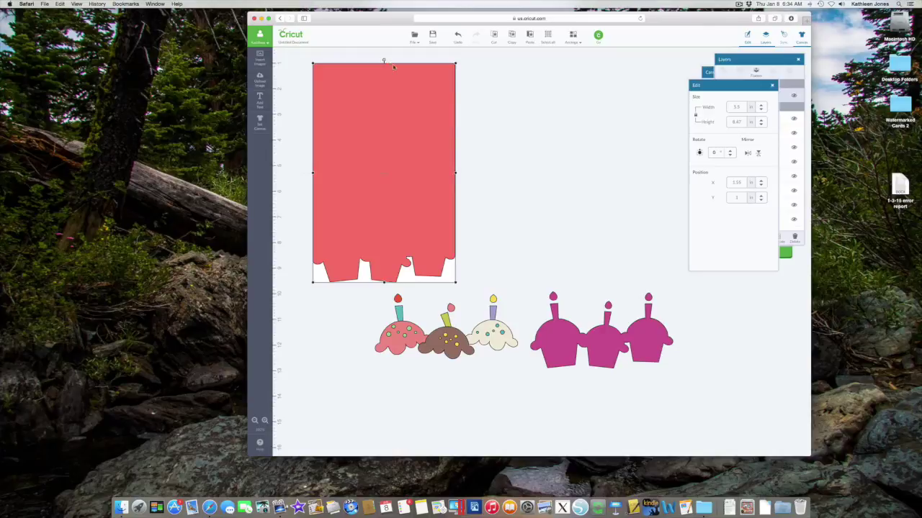
left_click(503, 109)
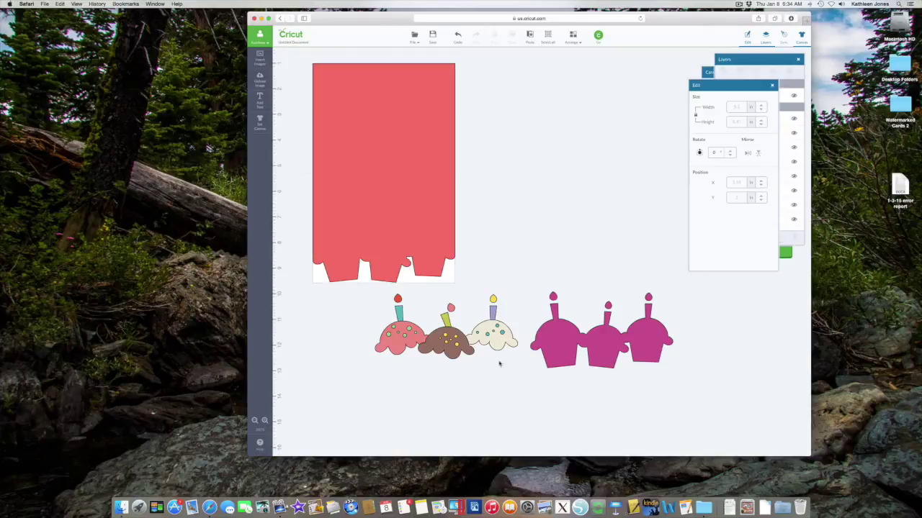
Move the three candle flames and the lavender candle off the cupcakes into the open space beside the card
left_click_drag(492, 298, 508, 236)
left_click_drag(451, 309, 481, 257)
left_click_drag(401, 300, 525, 253)
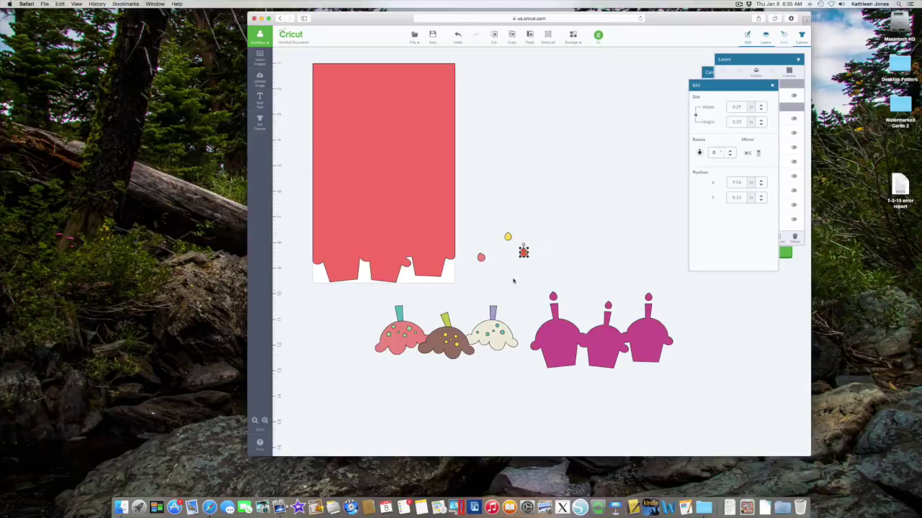
left_click_drag(493, 314, 508, 282)
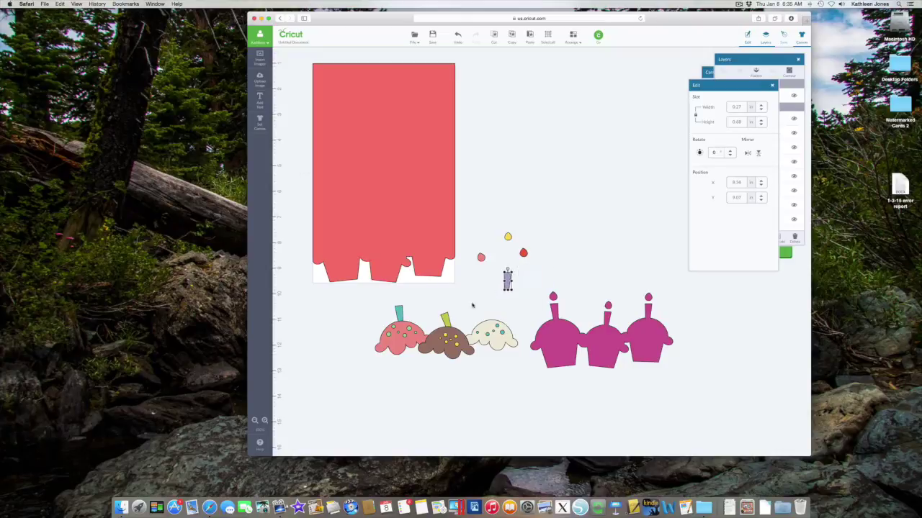
Undo the accidental shift of the brown frosting and send that layer to the back, behind the green candle
left_click_drag(447, 315, 454, 308)
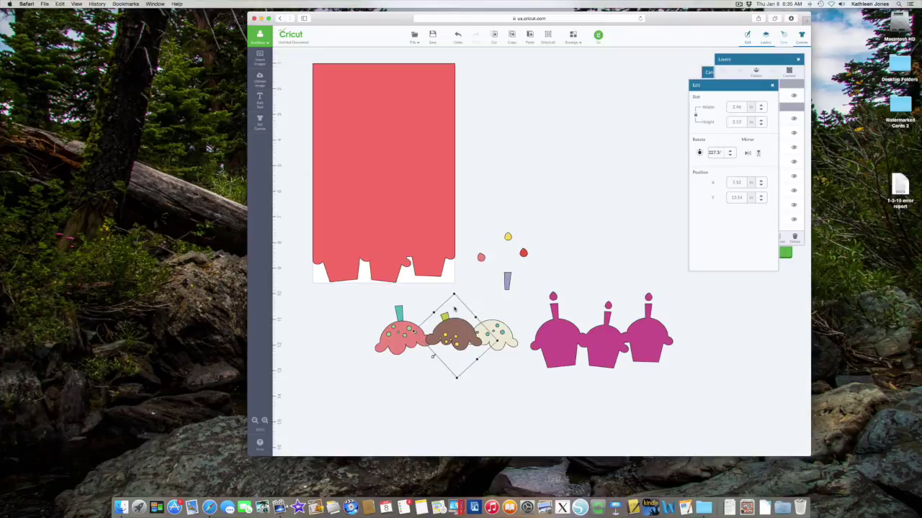
left_click(459, 36)
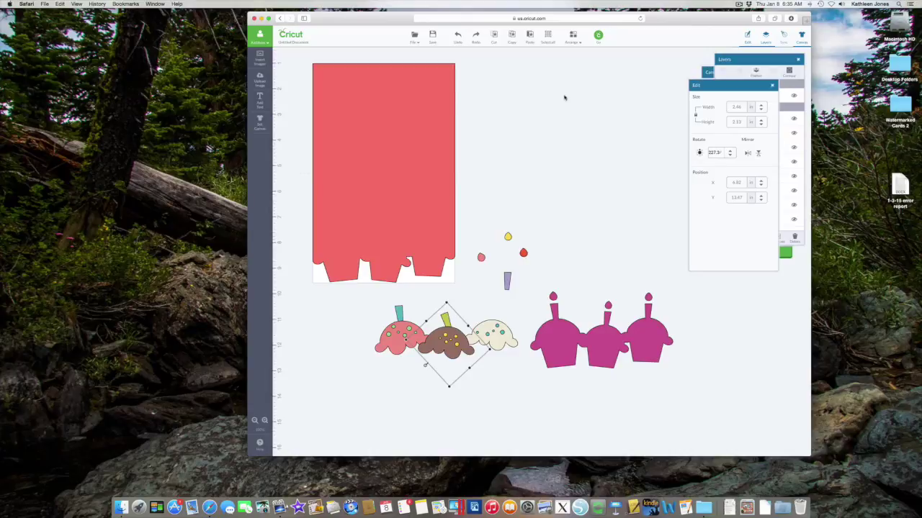
left_click(573, 40)
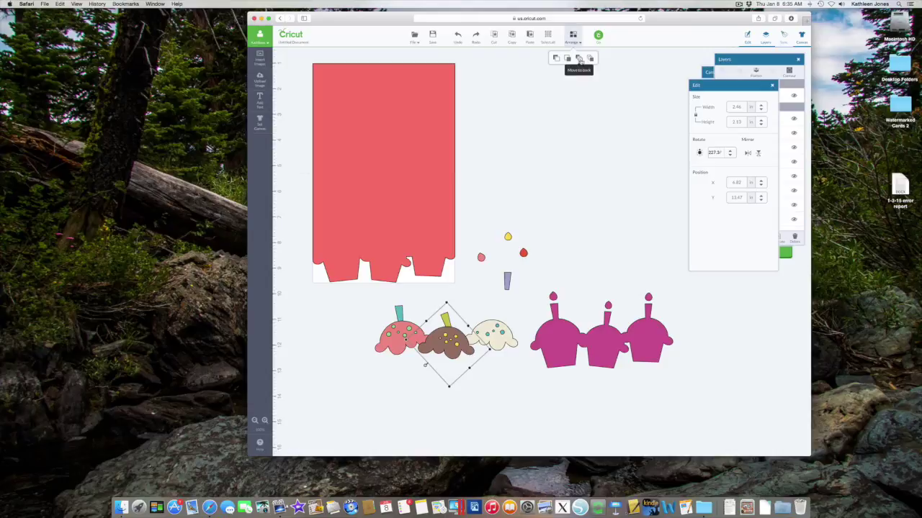
left_click(580, 59)
left_click(469, 286)
Move the green and teal candles off their cupcakes to sit on either side of the lavender candle
left_click_drag(447, 318, 516, 286)
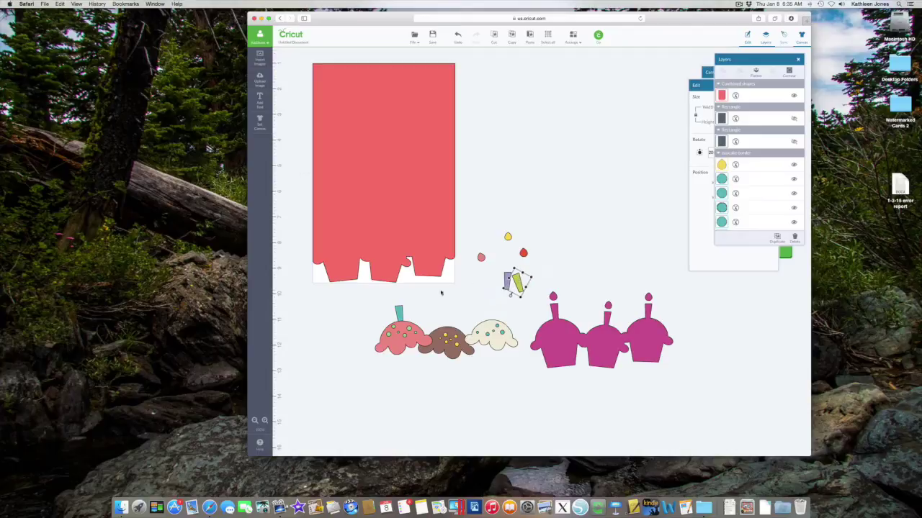
left_click_drag(399, 314, 492, 282)
left_click(522, 326)
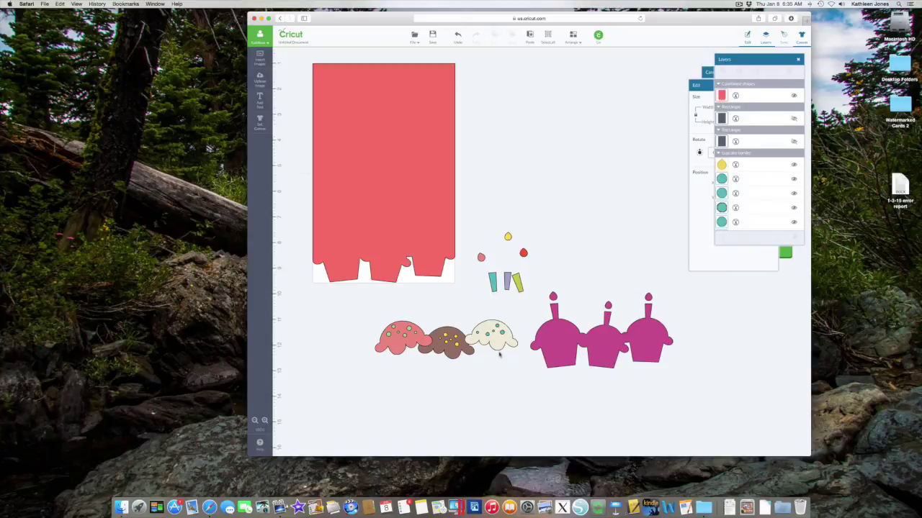
Duplicate the cream frosting layer and place the plain copy in the open space below the original
left_click(502, 336)
left_click(498, 348)
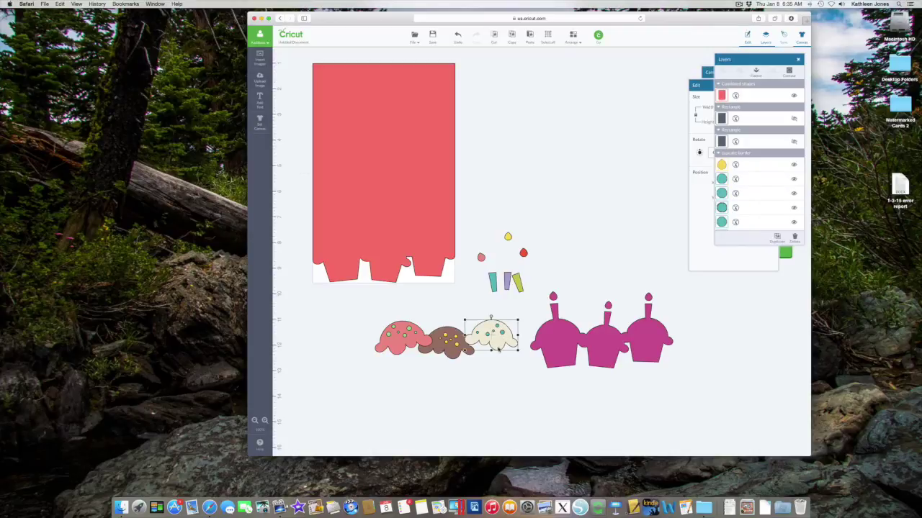
right_click(498, 349)
left_click(511, 376)
right_click(499, 348)
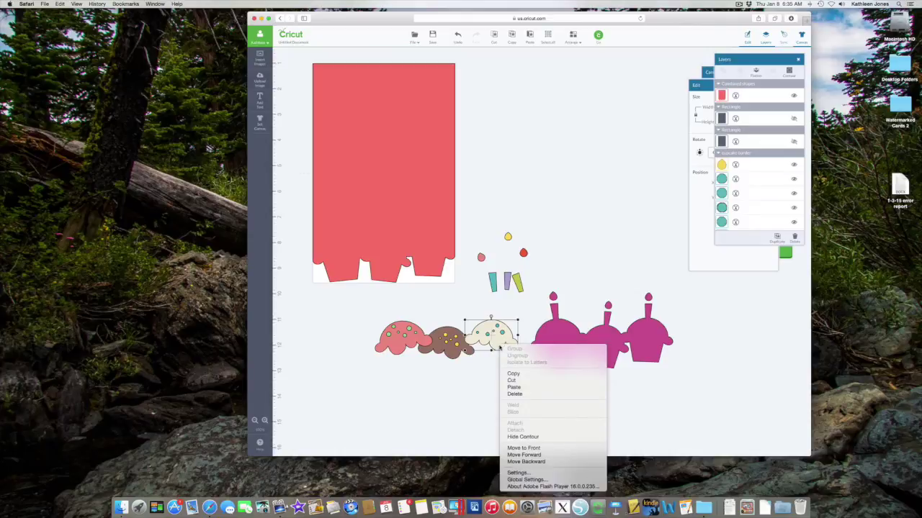
left_click(512, 388)
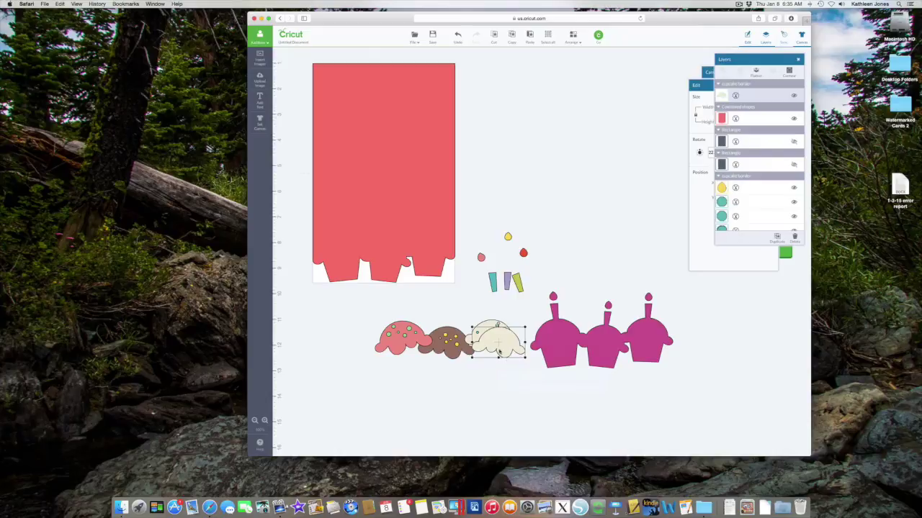
left_click_drag(499, 353, 515, 420)
Duplicate the brown frosting layer and place the plain copy beside the cream copy, below the original
left_click(456, 360)
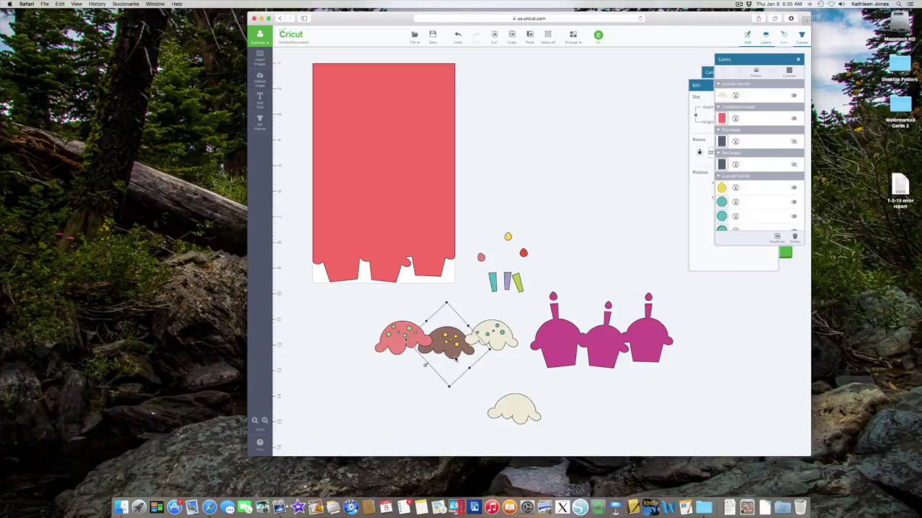
right_click(456, 360)
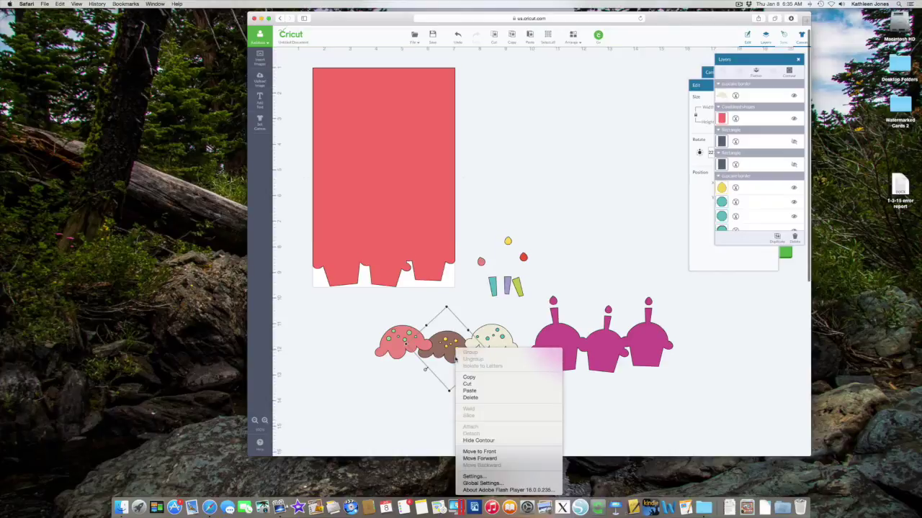
left_click(467, 378)
right_click(457, 364)
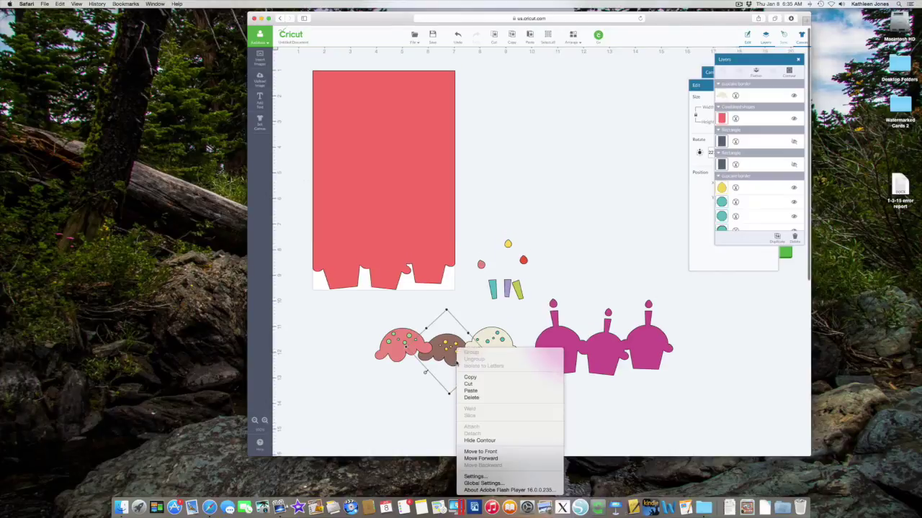
left_click(457, 381)
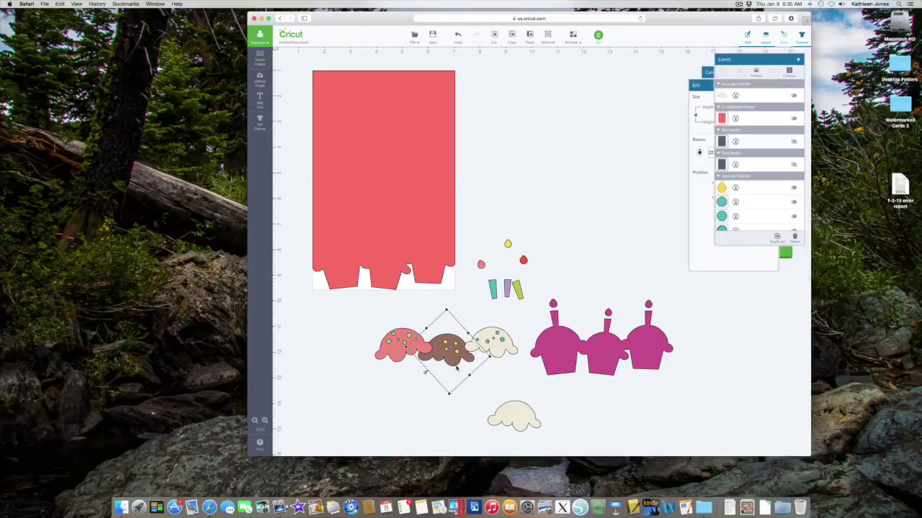
left_click_drag(455, 374, 454, 432)
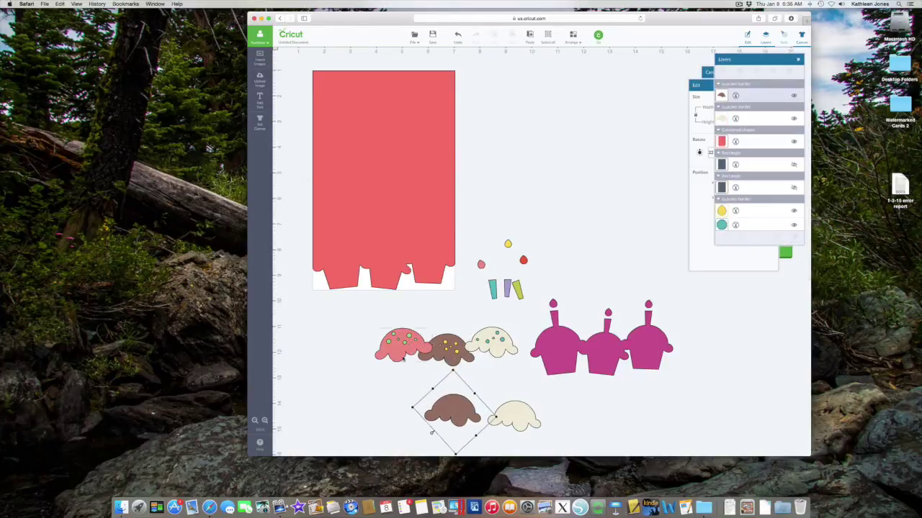
Duplicate the pink frosting layer and place the plain copy below the original, in line with the other copies
left_click(403, 358)
right_click(402, 350)
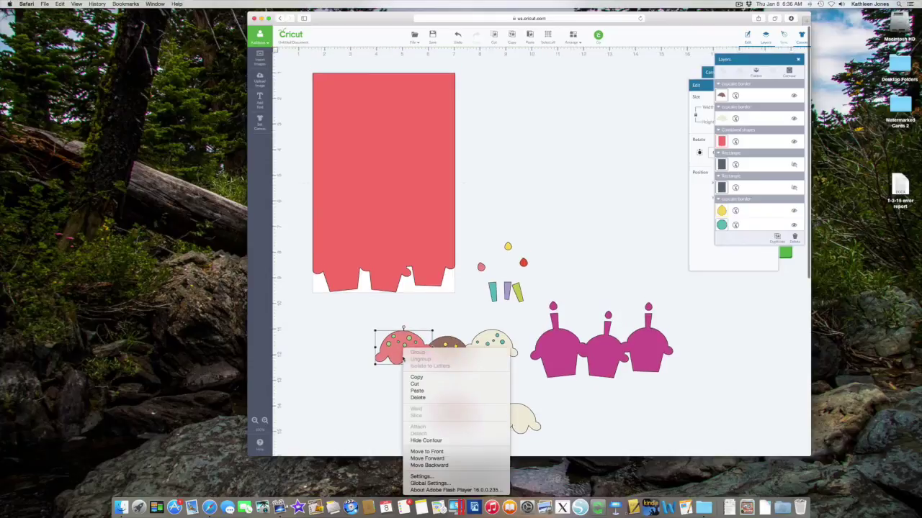
left_click(414, 378)
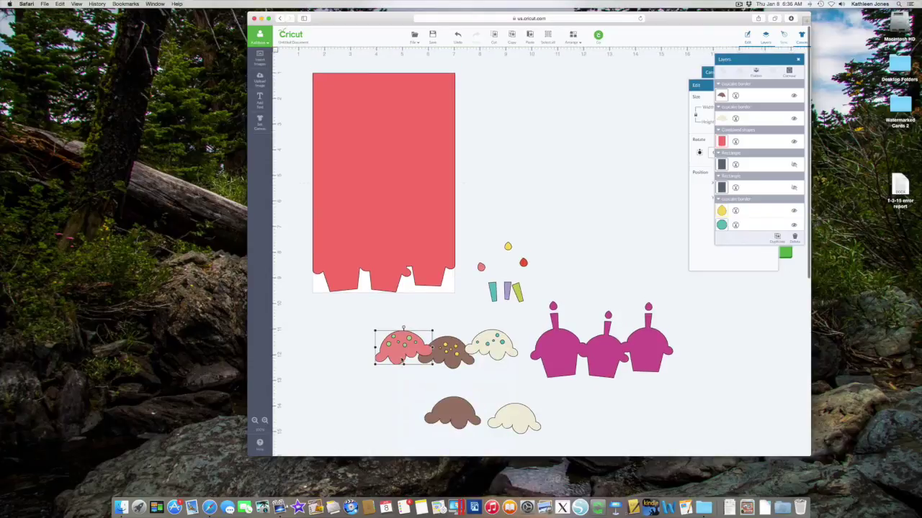
right_click(397, 359)
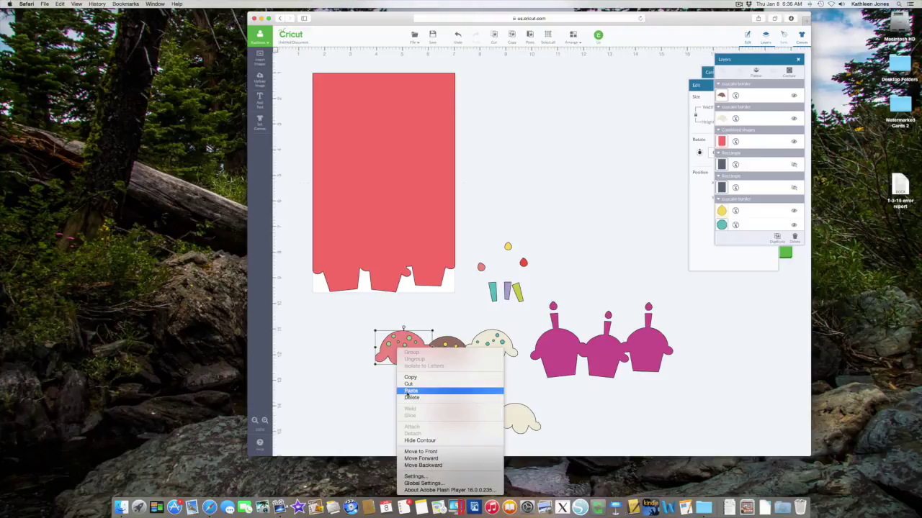
left_click(407, 392)
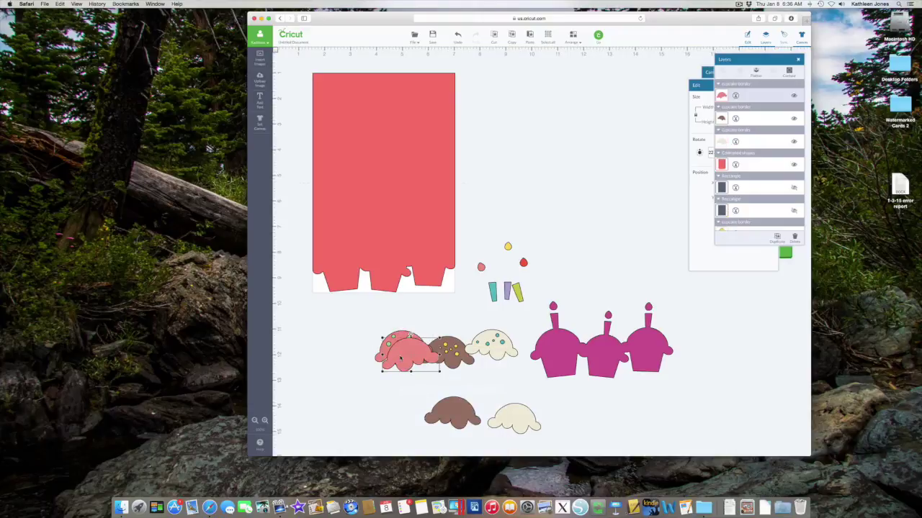
left_click_drag(400, 358, 371, 404)
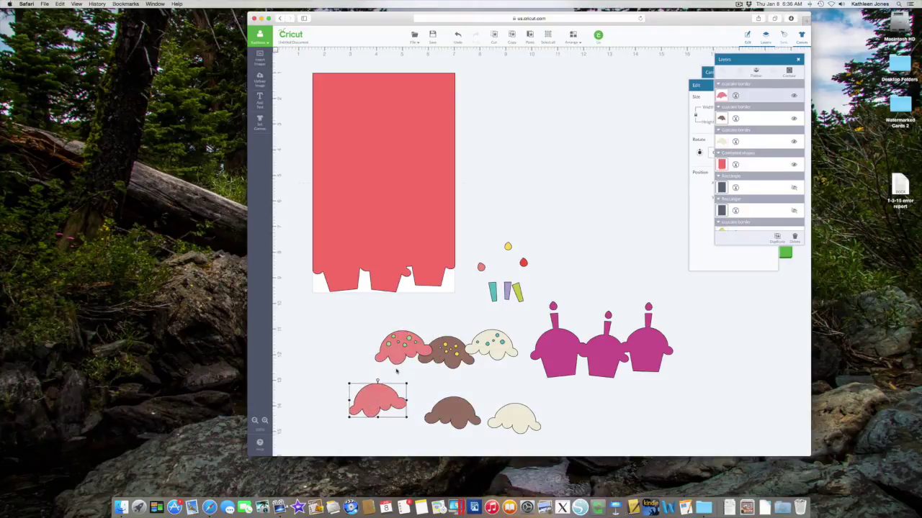
Group the pink frosting with its green dots and move the group left, away from the brown frosting
left_click(442, 329)
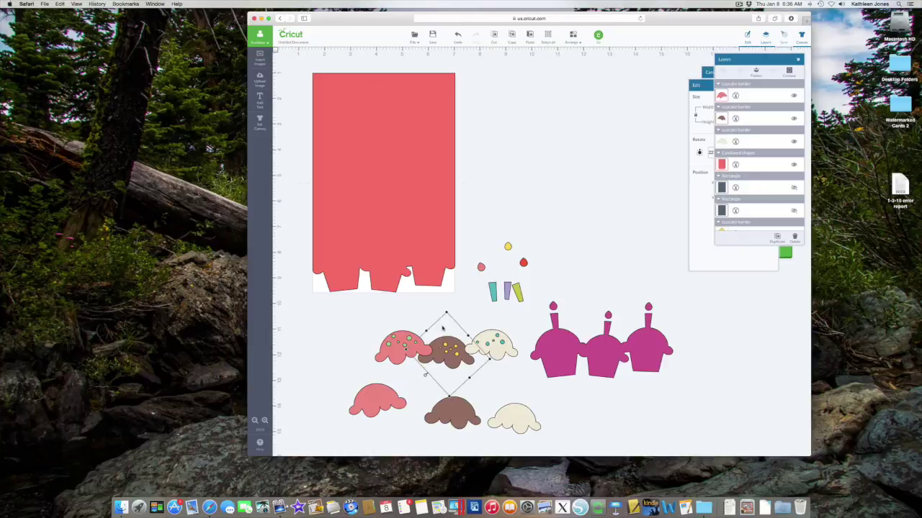
left_click(399, 327)
left_click(388, 343)
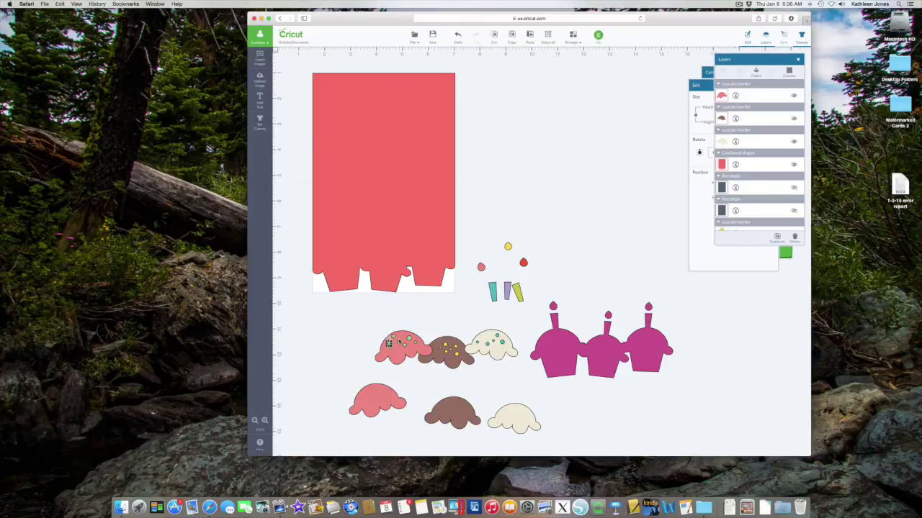
left_click(392, 334, "shift")
left_click(395, 358)
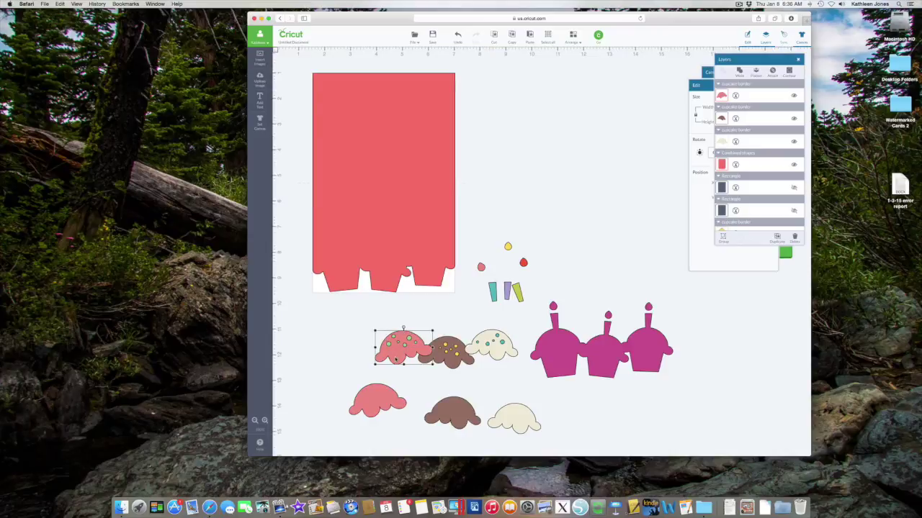
right_click(396, 358)
left_click(412, 354)
left_click_drag(404, 358, 353, 357)
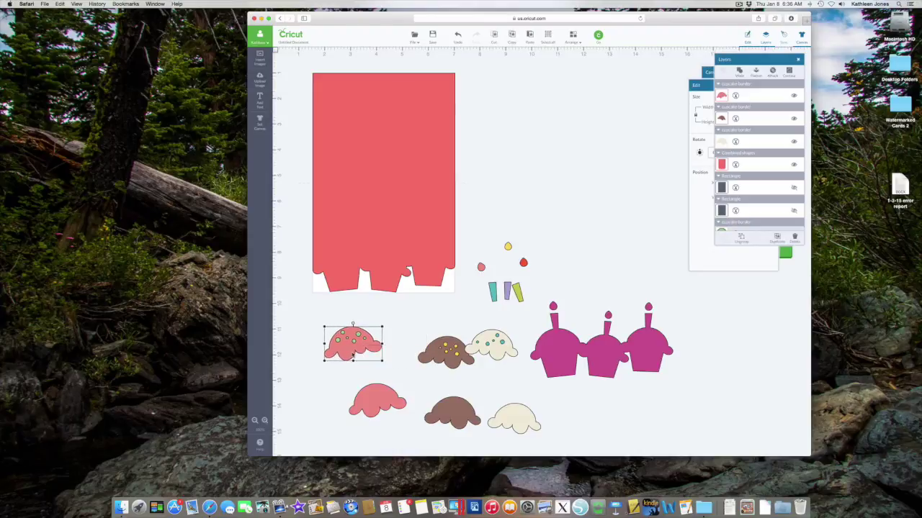
Group the brown frosting with its yellow dots and move the group up and left, clear of the cream frosting
left_click(441, 350)
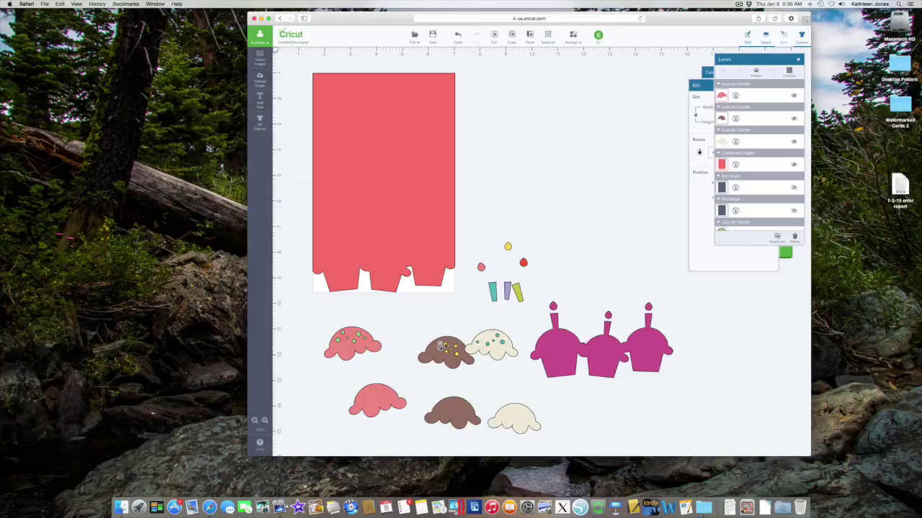
left_click(444, 345)
left_click(454, 368)
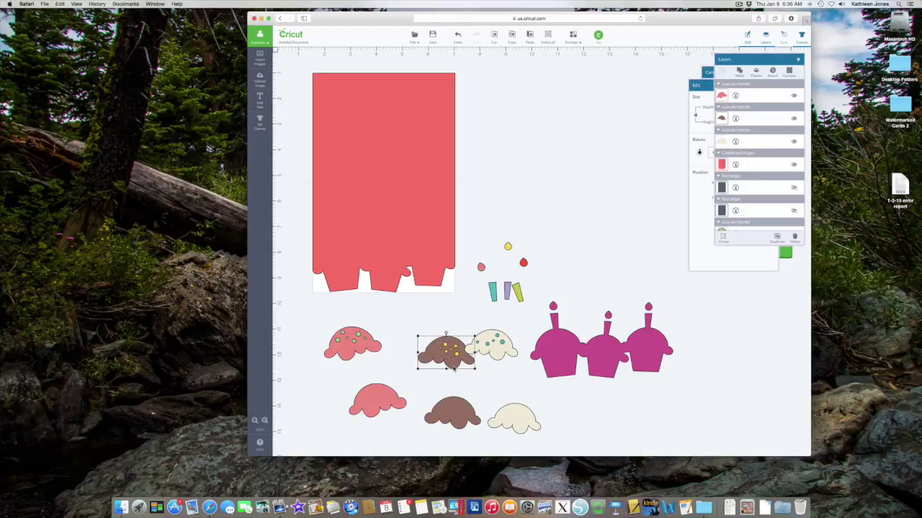
right_click(454, 350)
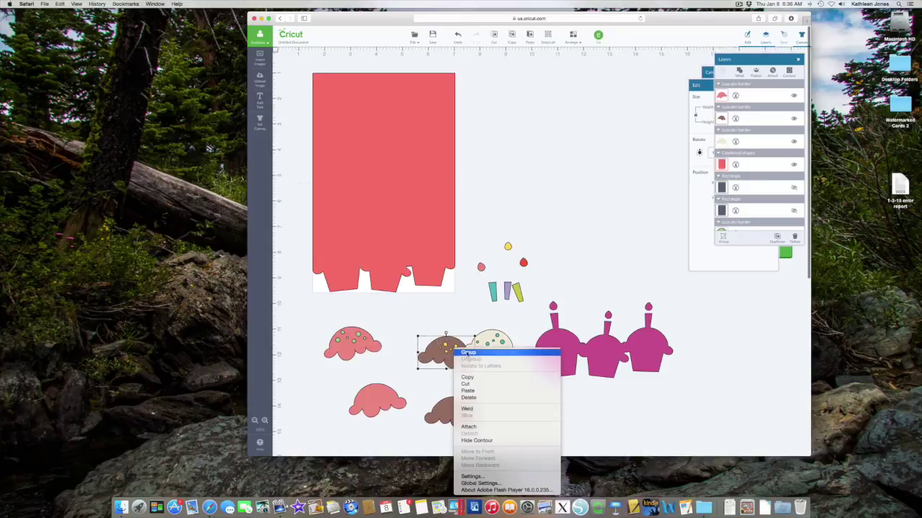
left_click(466, 353)
left_click_drag(453, 353, 434, 329)
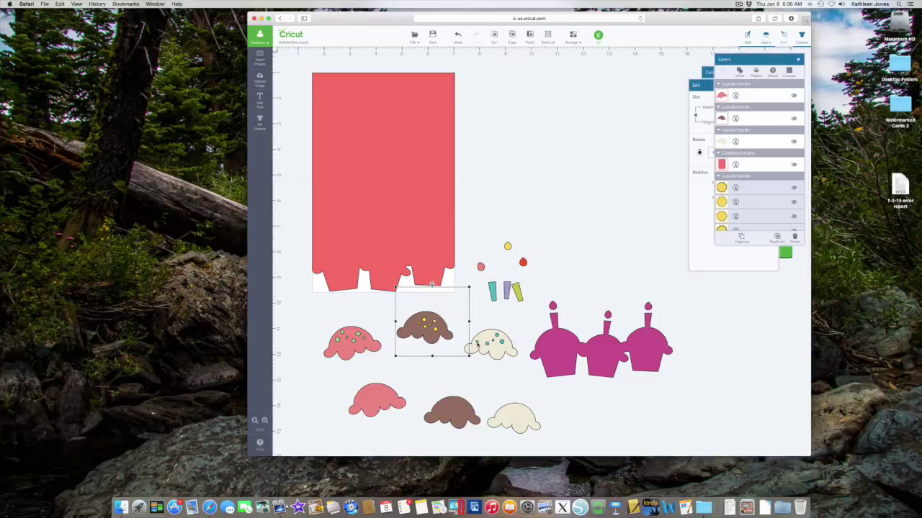
Group the cream frosting with its teal dots and move the group slightly down
left_click(477, 344)
left_click_drag(474, 340, 491, 352)
key("super+g")
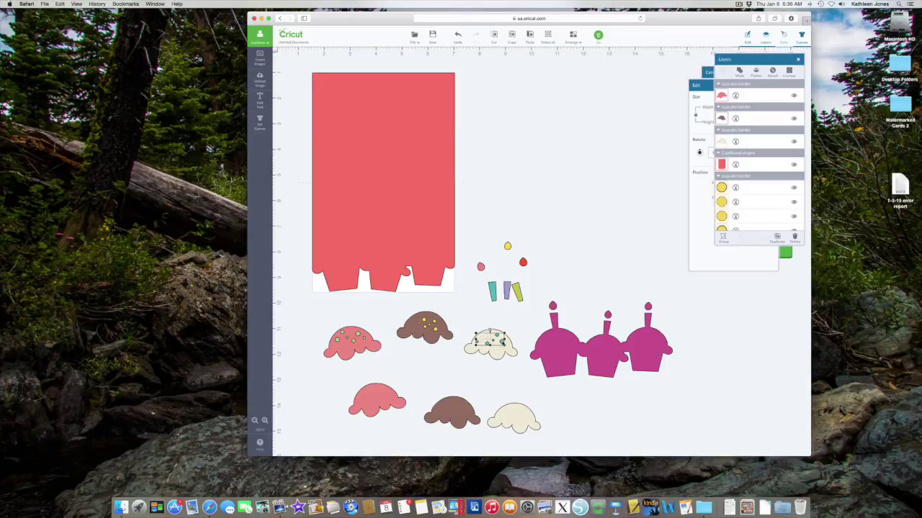
left_click(495, 355)
right_click(495, 356)
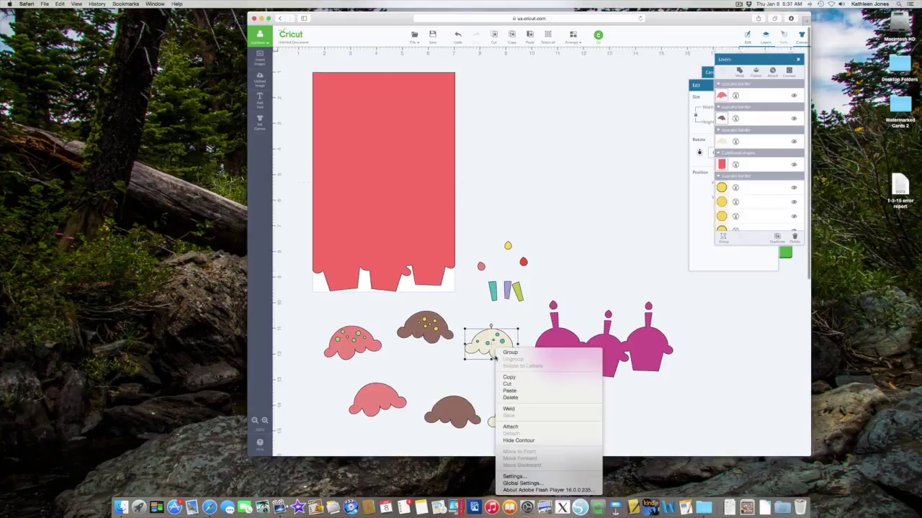
key("Escape")
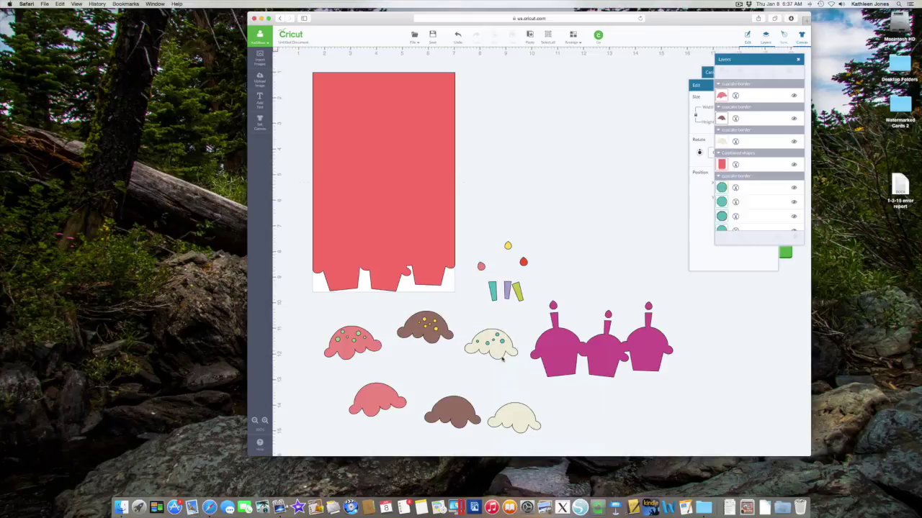
left_click_drag(504, 360, 502, 370)
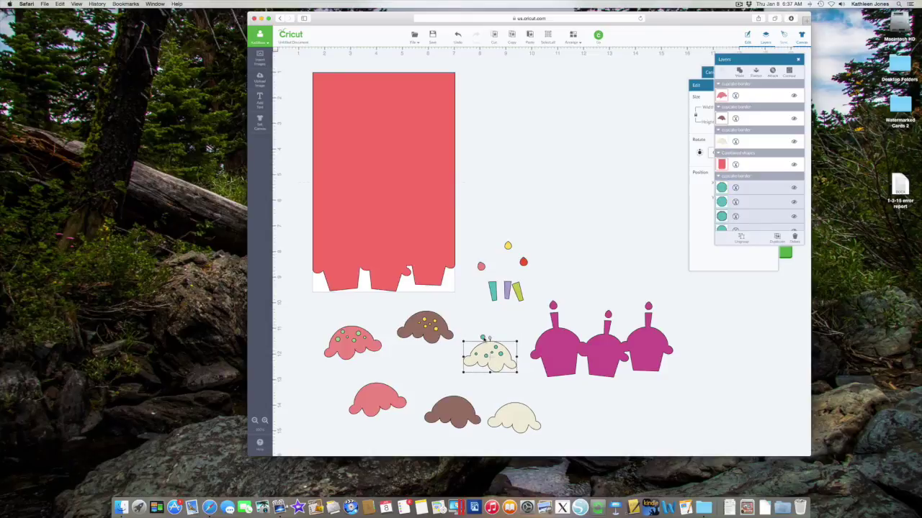
Undo the accidental stretch of the left-out teal dot and move the dot onto the cream frosting
left_click(484, 339)
left_click_drag(482, 346, 482, 359)
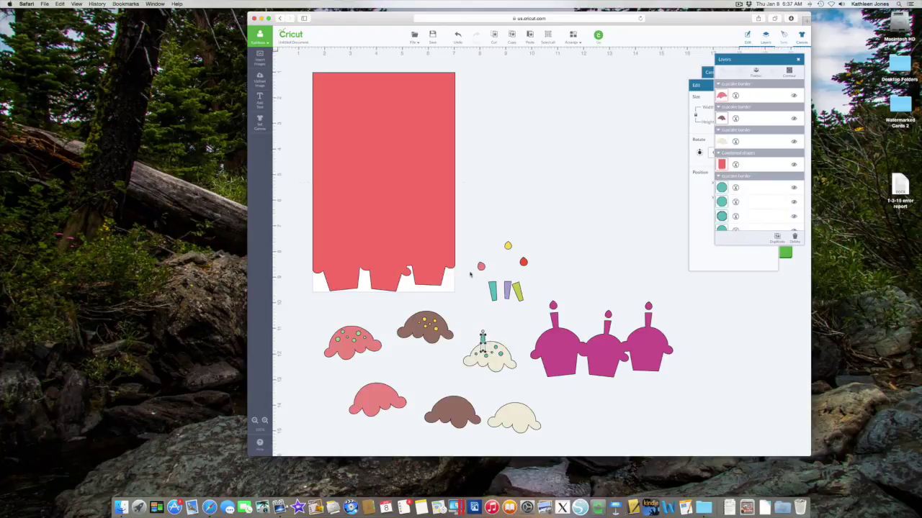
left_click(456, 37)
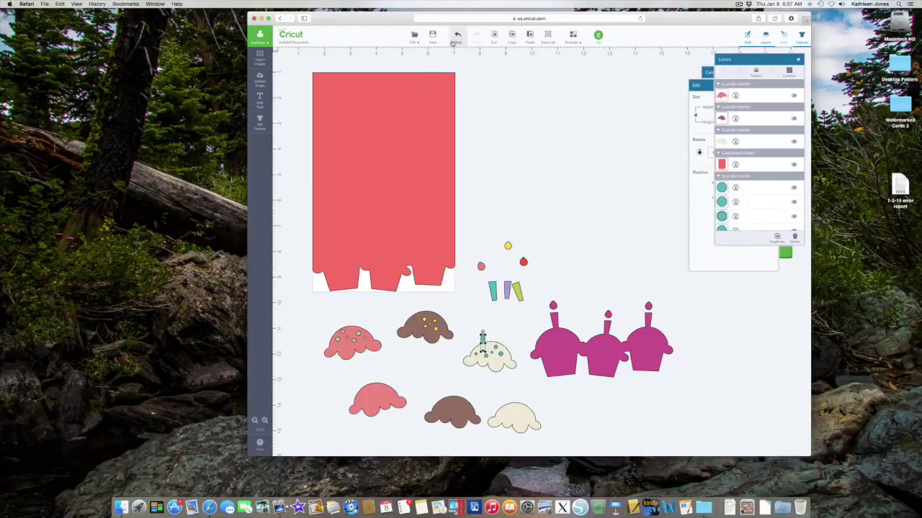
left_click(494, 340)
left_click_drag(482, 339, 485, 346)
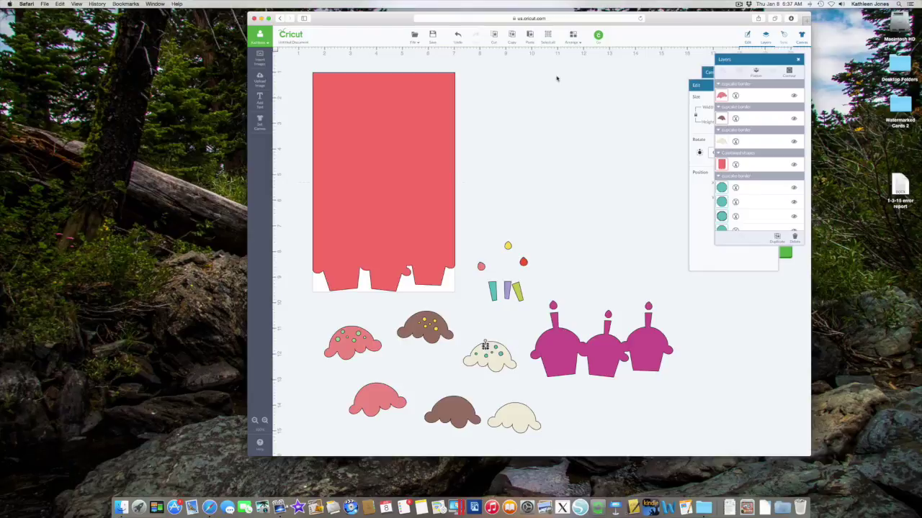
Send the cream frosting group to the back, behind the loose teal dot
left_click(573, 40)
left_click(568, 60)
left_click(507, 325)
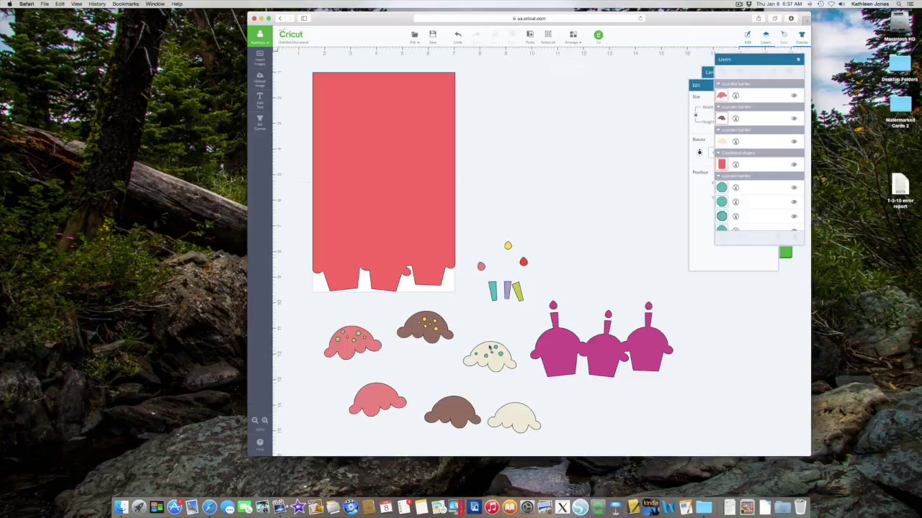
left_click(490, 349)
left_click(574, 40)
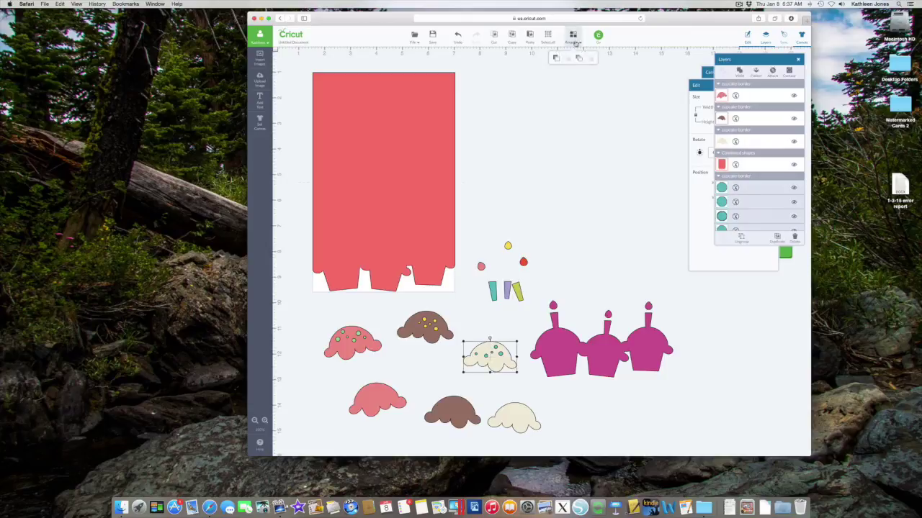
left_click(579, 58)
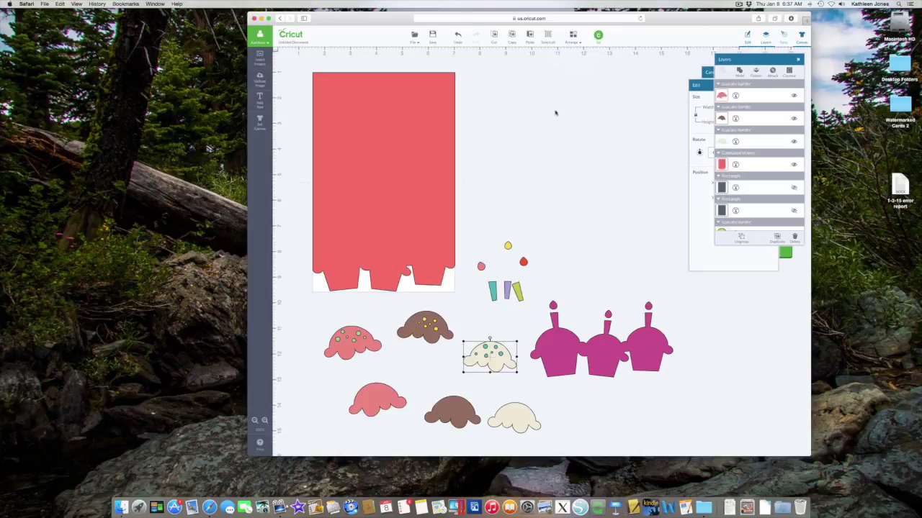
Group the loose teal dot with the cream frosting group and move it up beside the brown frosting
left_click(489, 321)
left_click(485, 347)
left_click(496, 360, "shift")
right_click(496, 360)
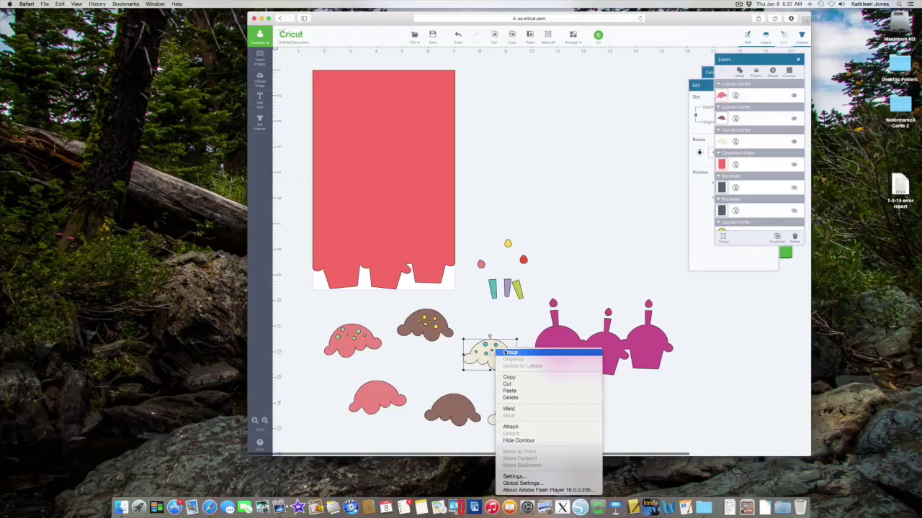
key("Escape")
left_click_drag(496, 360, 497, 341)
left_click(563, 250)
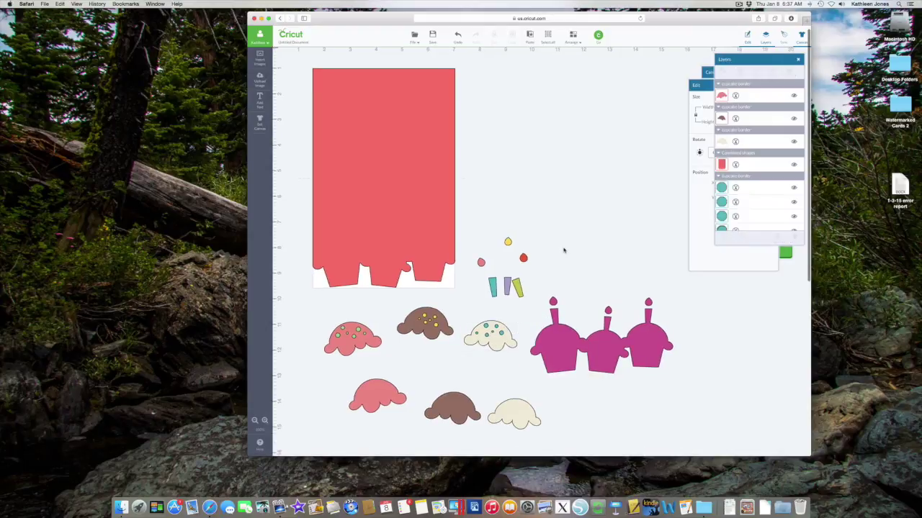